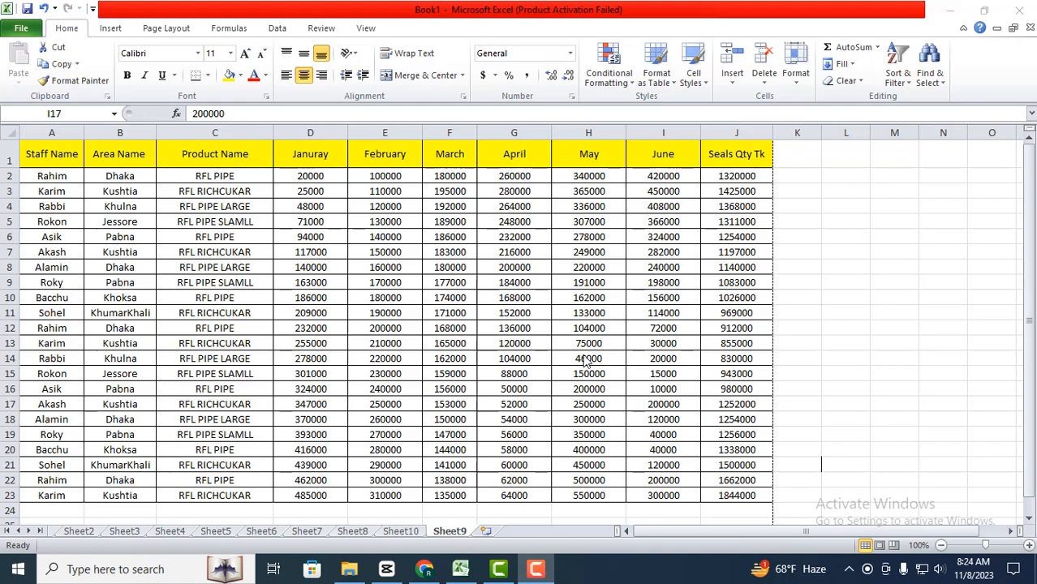
{"action": "left_click", "coordinate": [285, 25]}
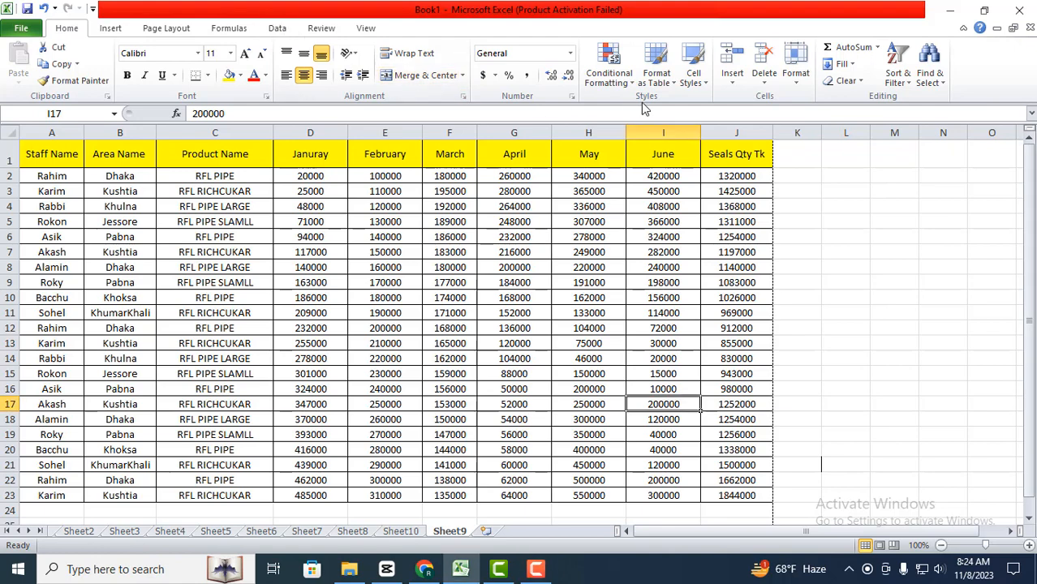
{"action": "left_click", "coordinate": [277, 29]}
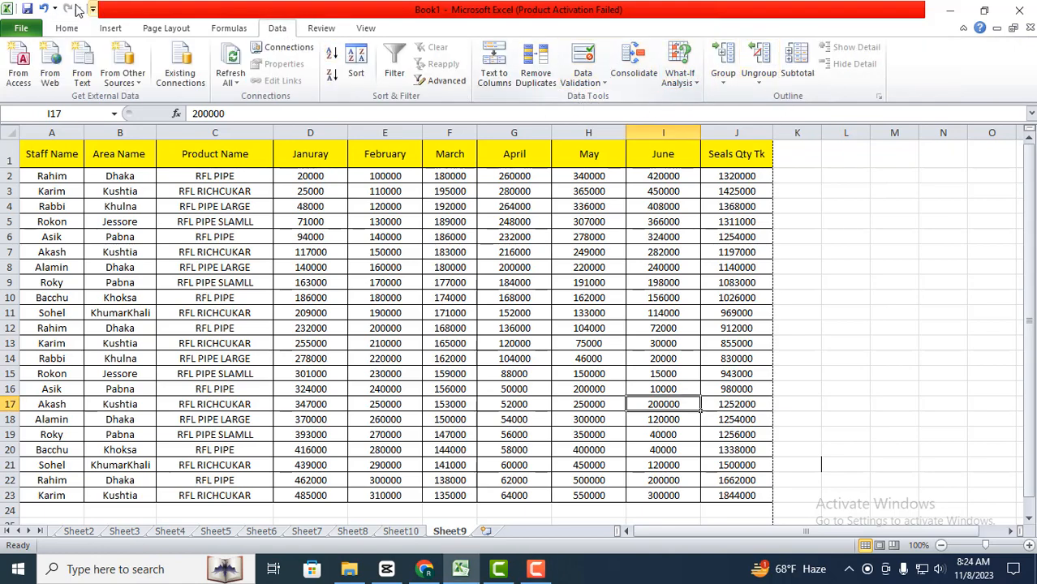
{"action": "left_click", "coordinate": [65, 29]}
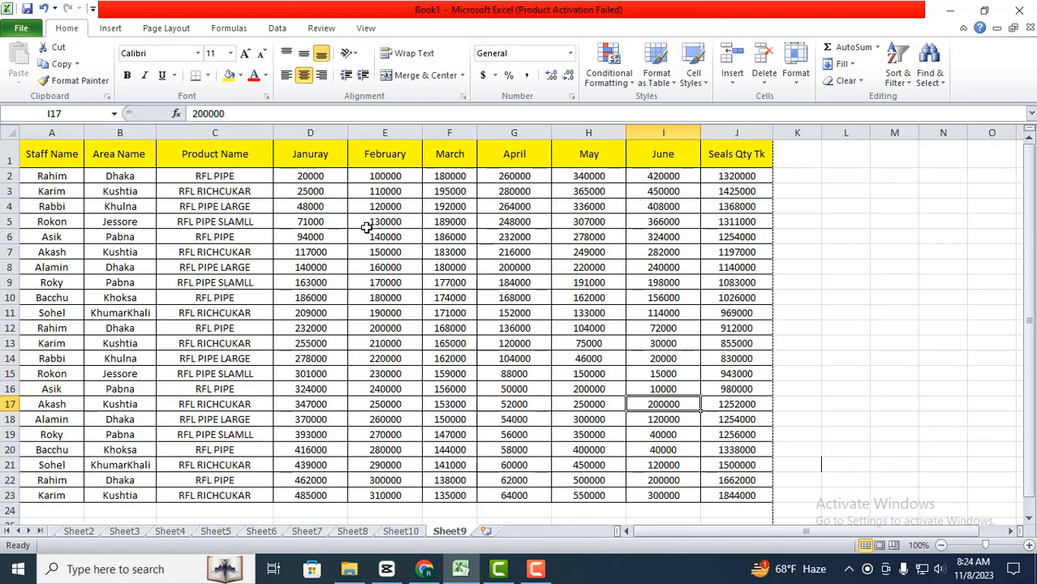
Step: Run a spelling check from cell C8, ignoring each flagged word once, and end the check at cell A15
{"action": "left_click", "coordinate": [318, 28]}
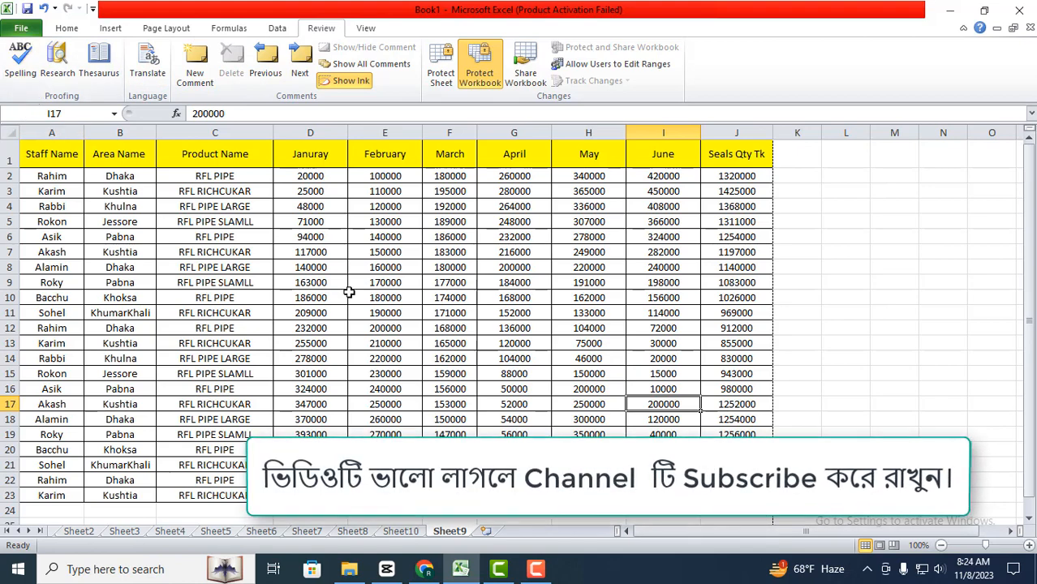
{"action": "left_click", "coordinate": [254, 268]}
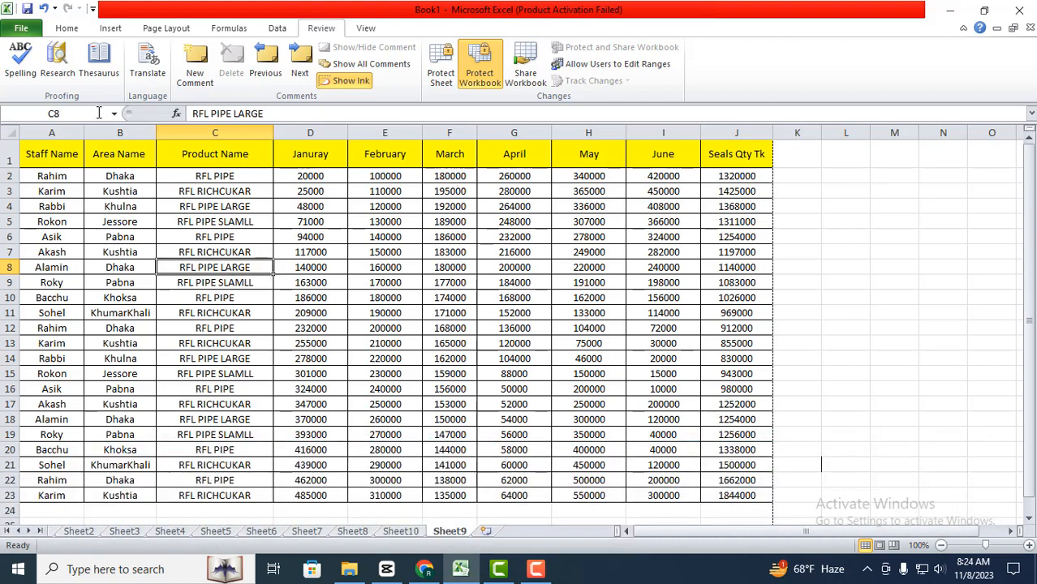
{"action": "left_click", "coordinate": [20, 64]}
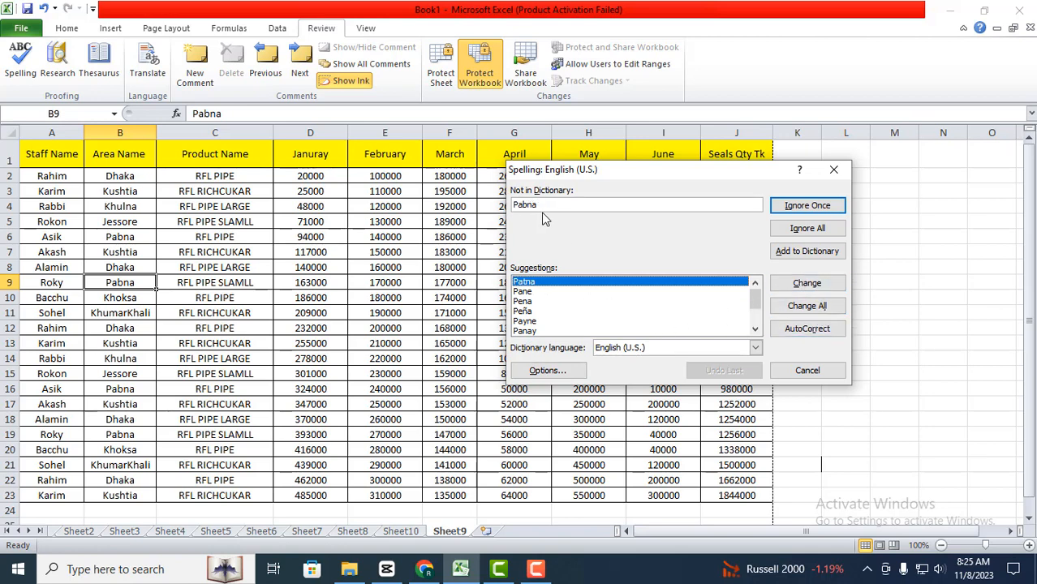
{"action": "left_click", "coordinate": [779, 210]}
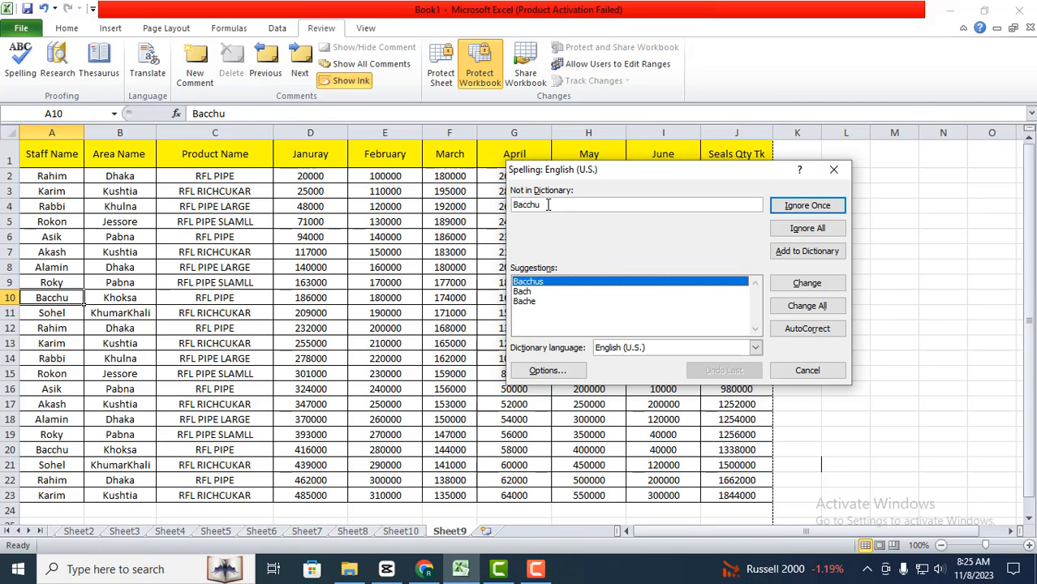
{"action": "left_click", "coordinate": [835, 206]}
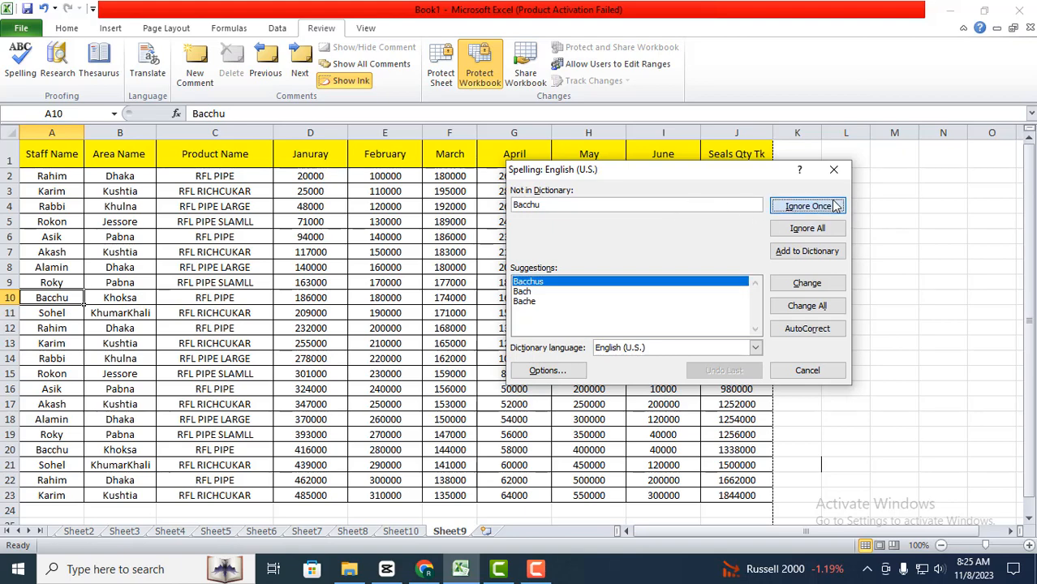
{"action": "left_click", "coordinate": [834, 208]}
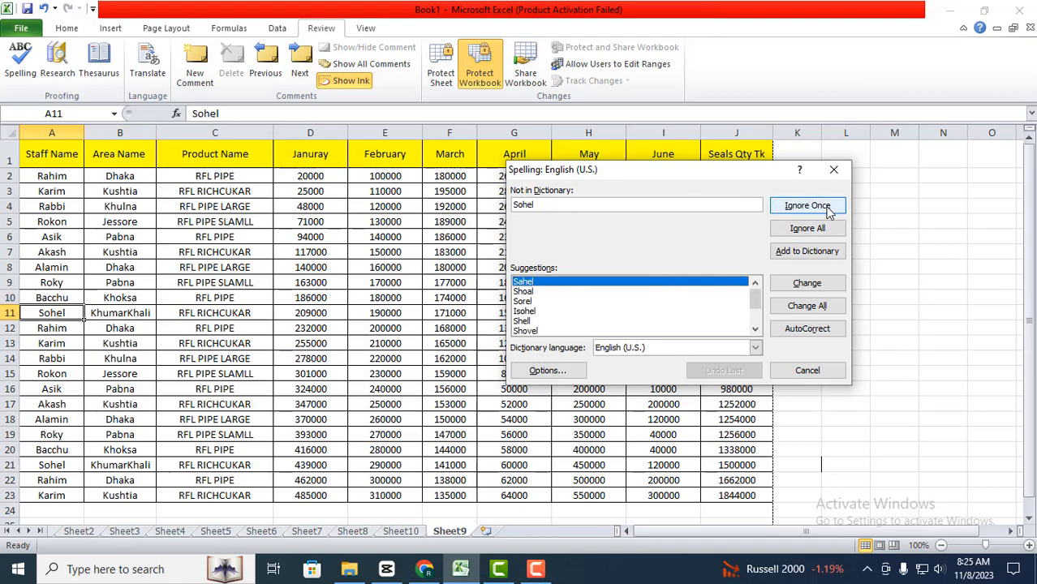
{"action": "left_click", "coordinate": [828, 207]}
{"action": "left_click", "coordinate": [828, 208]}
{"action": "left_click", "coordinate": [825, 211]}
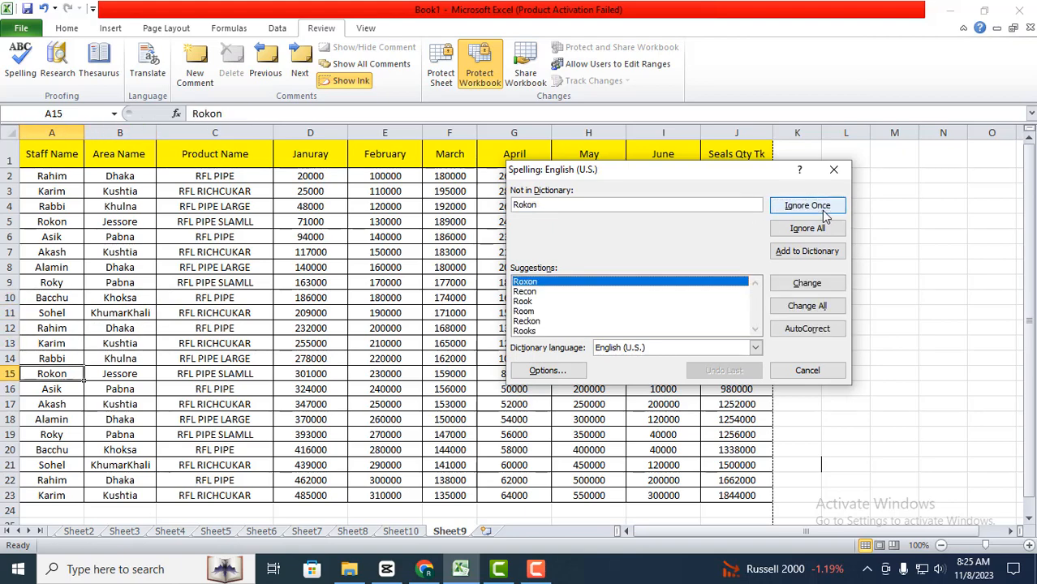
{"action": "left_click", "coordinate": [824, 212]}
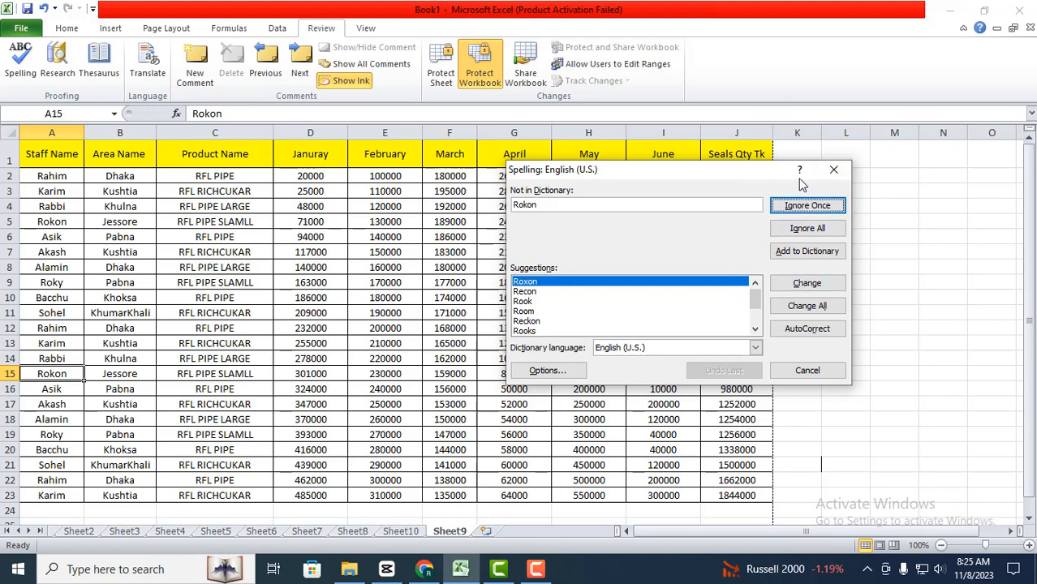
{"action": "left_click", "coordinate": [804, 367]}
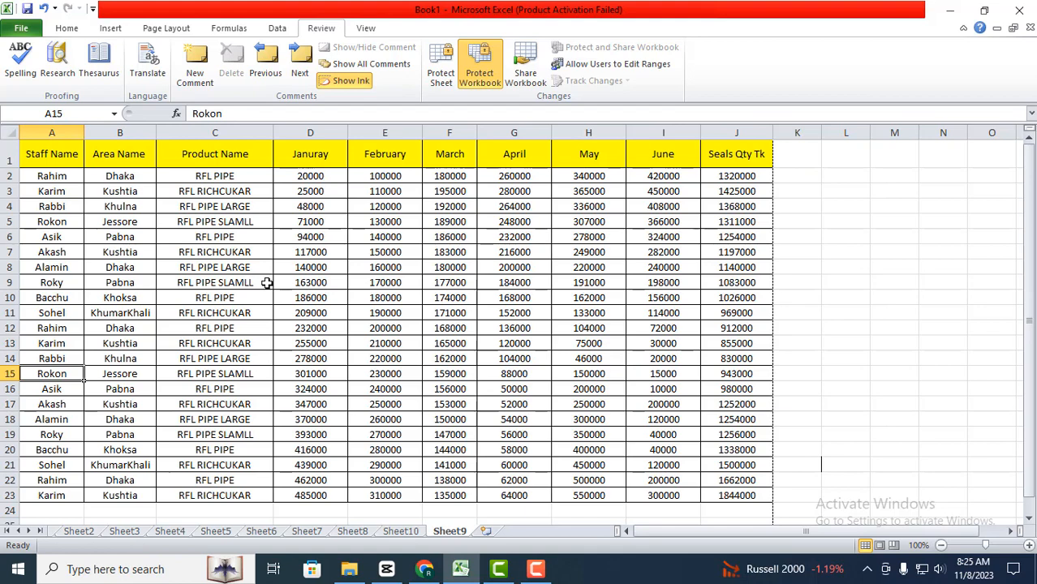
Step: Look up the word PIPE from cell C6 in Thesaurus: English (U.S.), and close the Research pane
{"action": "double_click", "coordinate": [233, 237]}
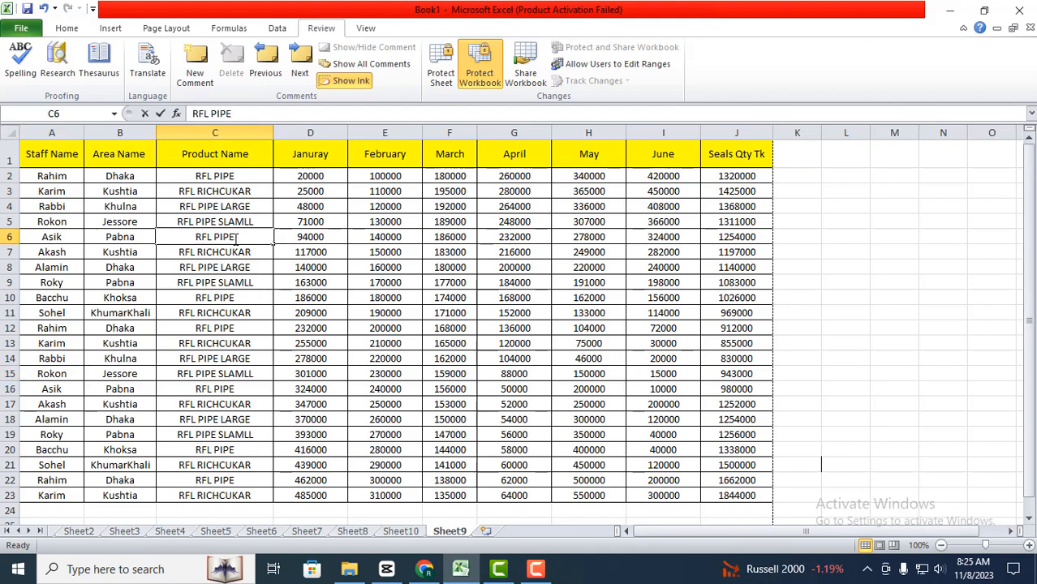
{"action": "left_click_drag", "start_coordinate": [236, 237], "coordinate": [214, 237]}
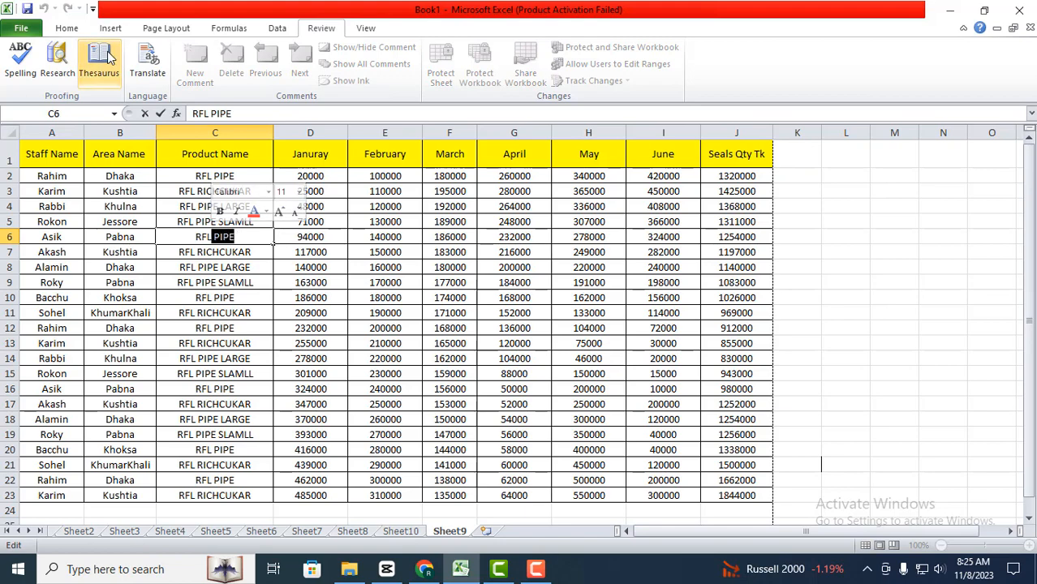
{"action": "left_click", "coordinate": [57, 65]}
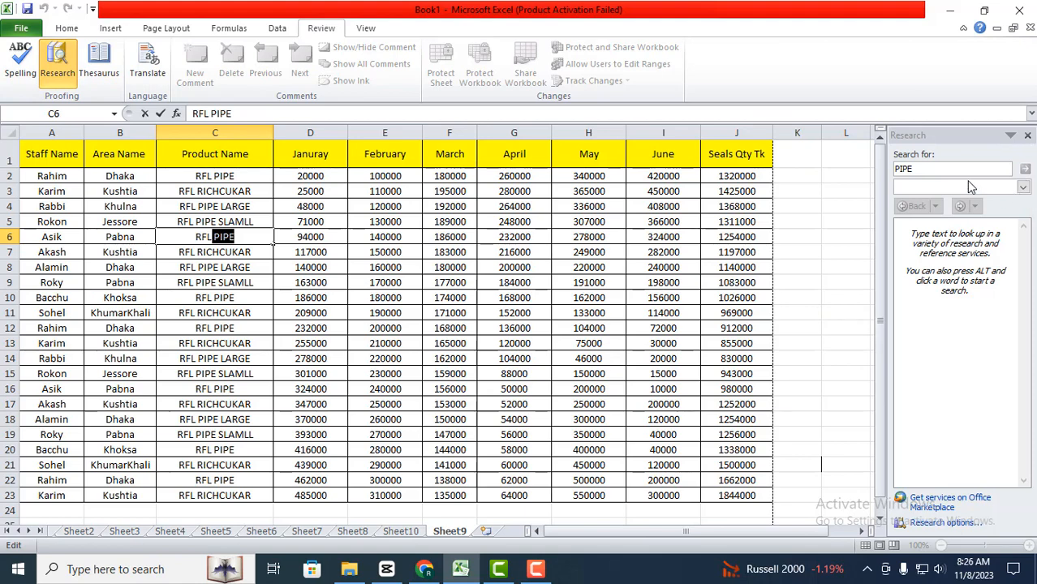
{"action": "left_click", "coordinate": [210, 263]}
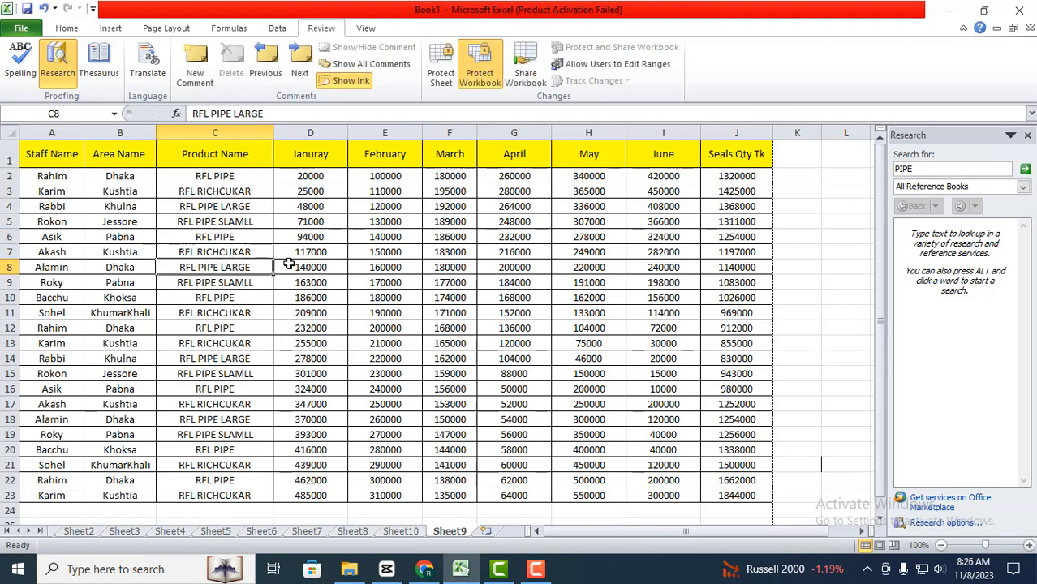
{"action": "left_click", "coordinate": [1022, 190]}
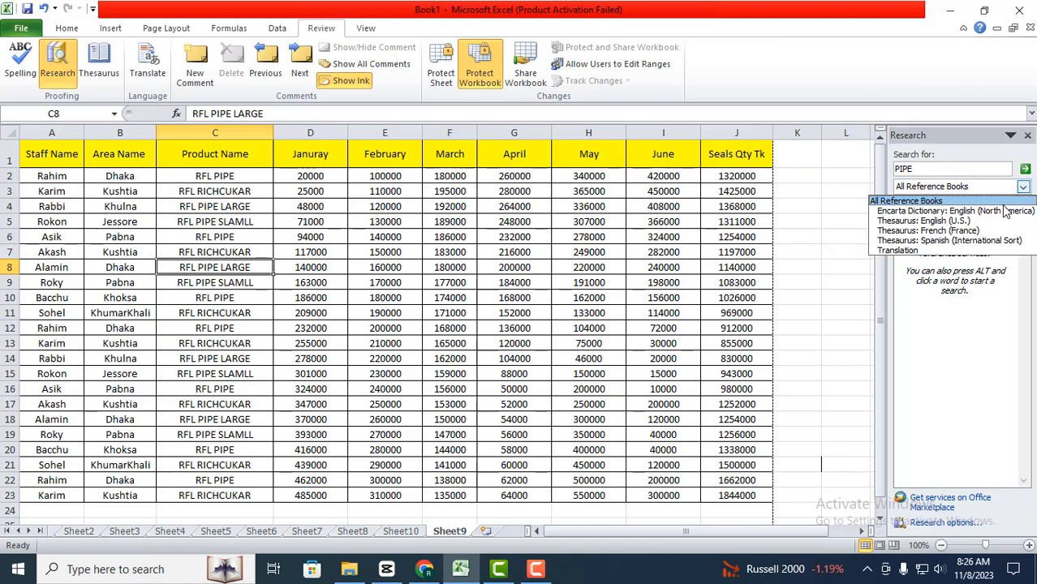
{"action": "left_click", "coordinate": [920, 224]}
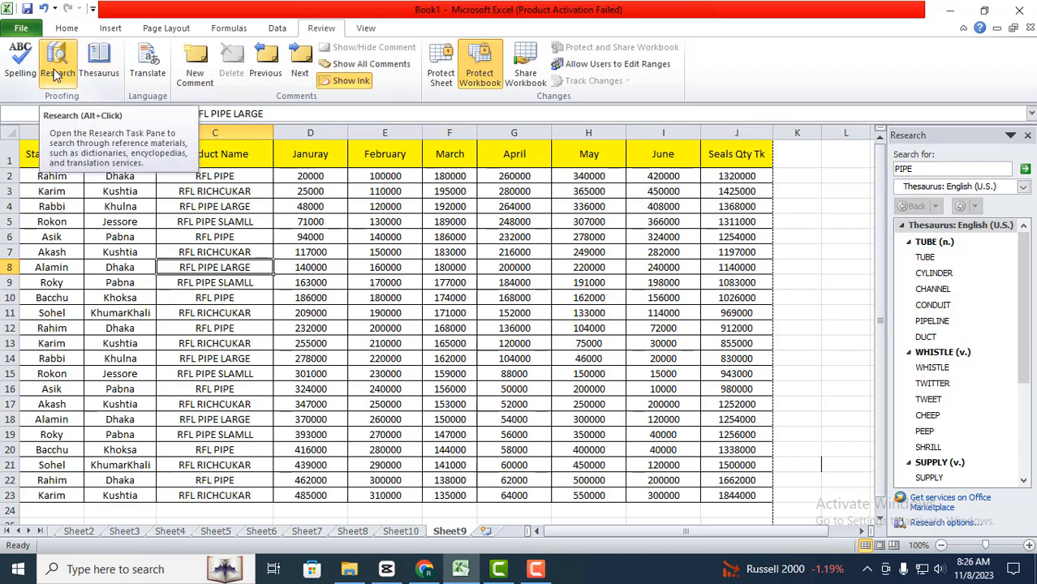
{"action": "left_click", "coordinate": [1028, 135]}
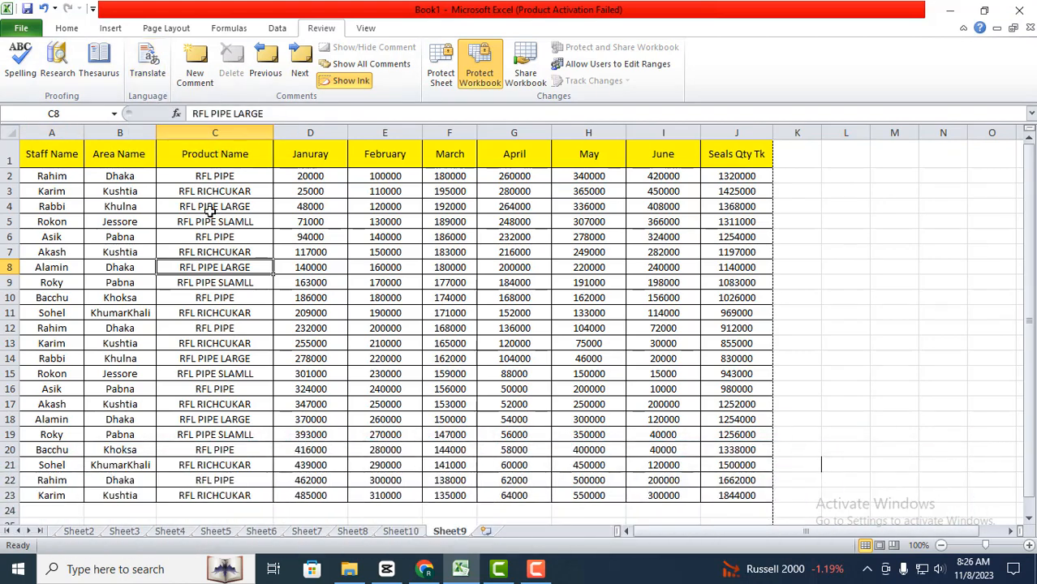
Step: Translate the product name RFL RICHCUKAR in cell C3 from English (U.S.) into Japanese
{"action": "left_click", "coordinate": [187, 191]}
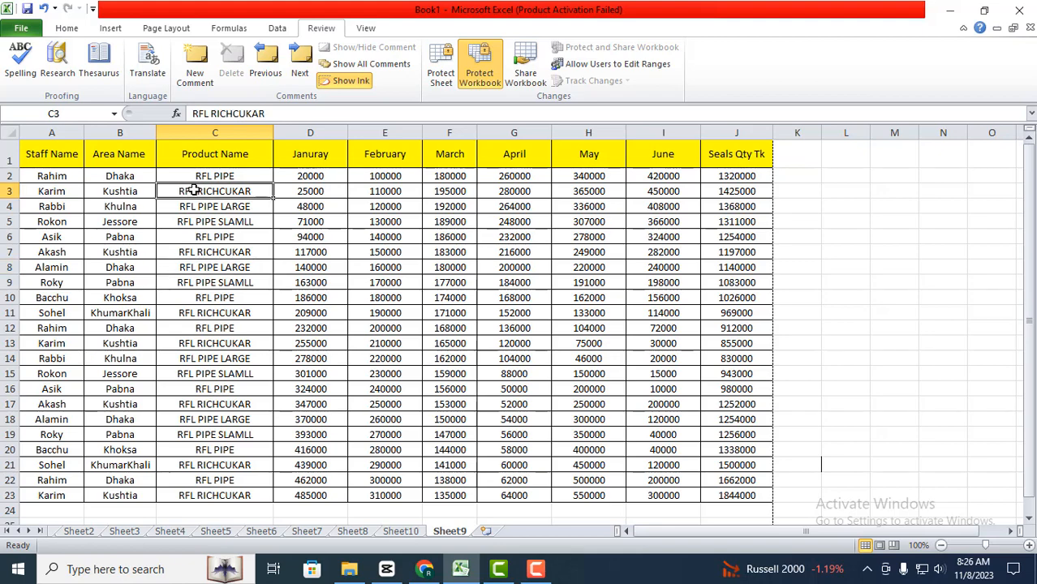
{"action": "left_click_drag", "start_coordinate": [195, 195], "coordinate": [200, 220]}
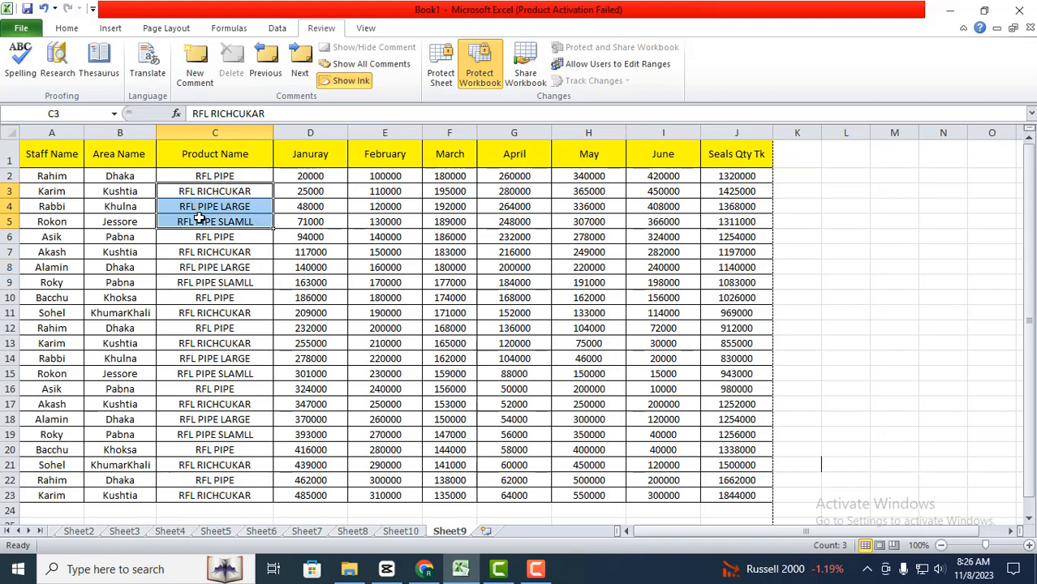
{"action": "left_click", "coordinate": [161, 85]}
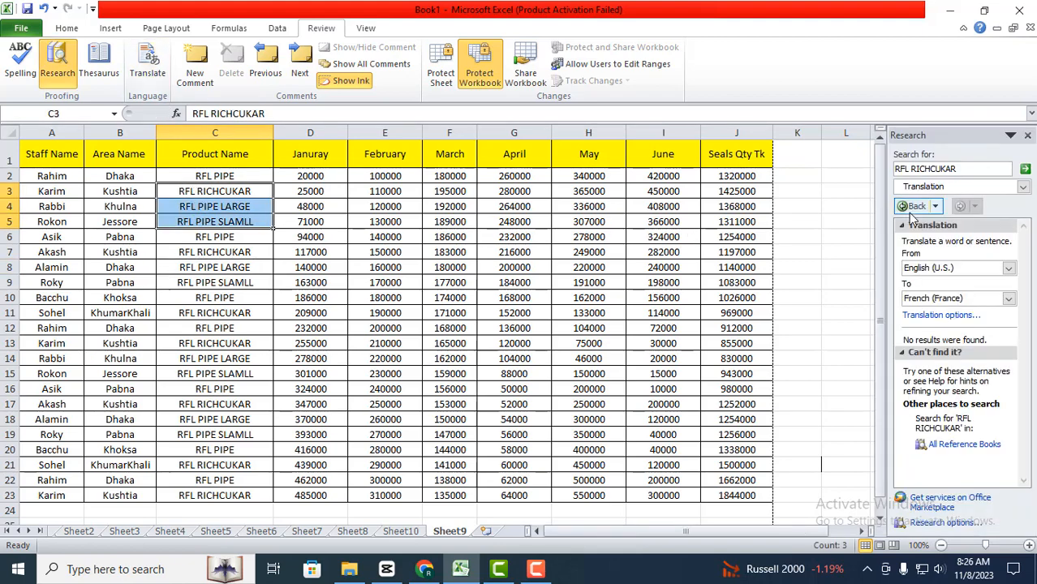
{"action": "left_click", "coordinate": [1023, 186]}
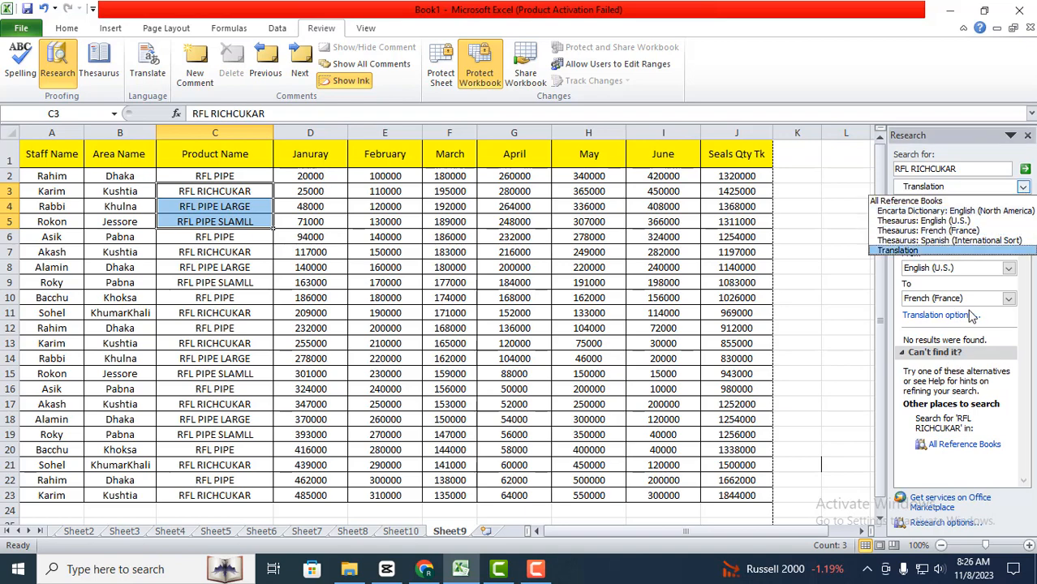
{"action": "left_click", "coordinate": [874, 284]}
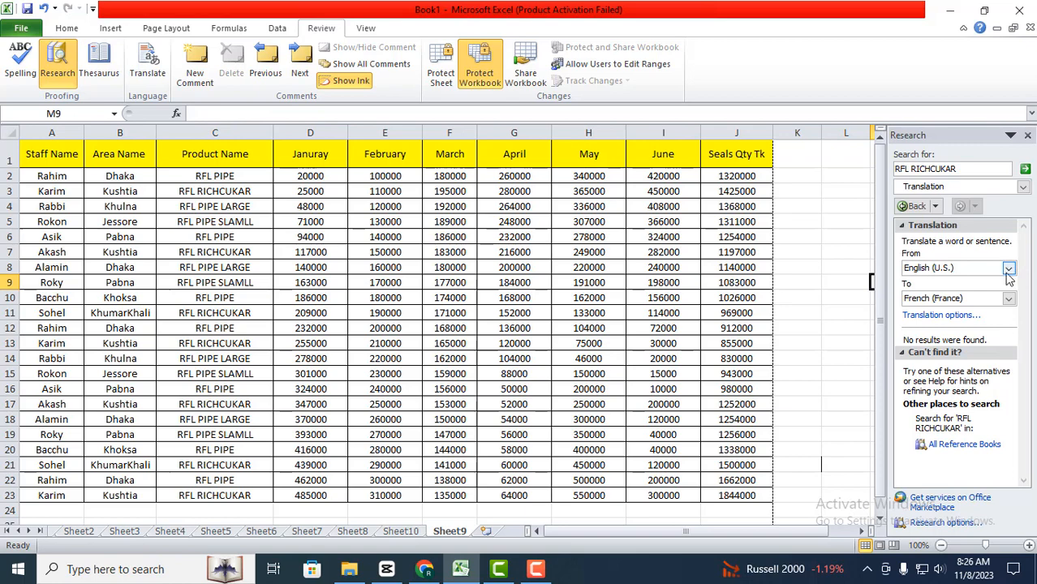
{"action": "left_click", "coordinate": [1008, 298]}
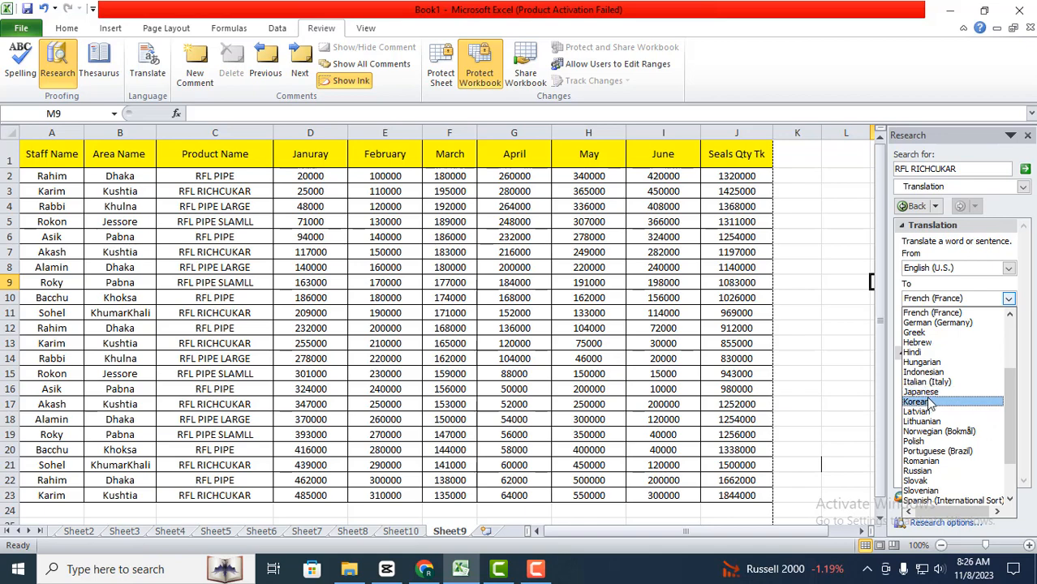
{"action": "left_click", "coordinate": [931, 392]}
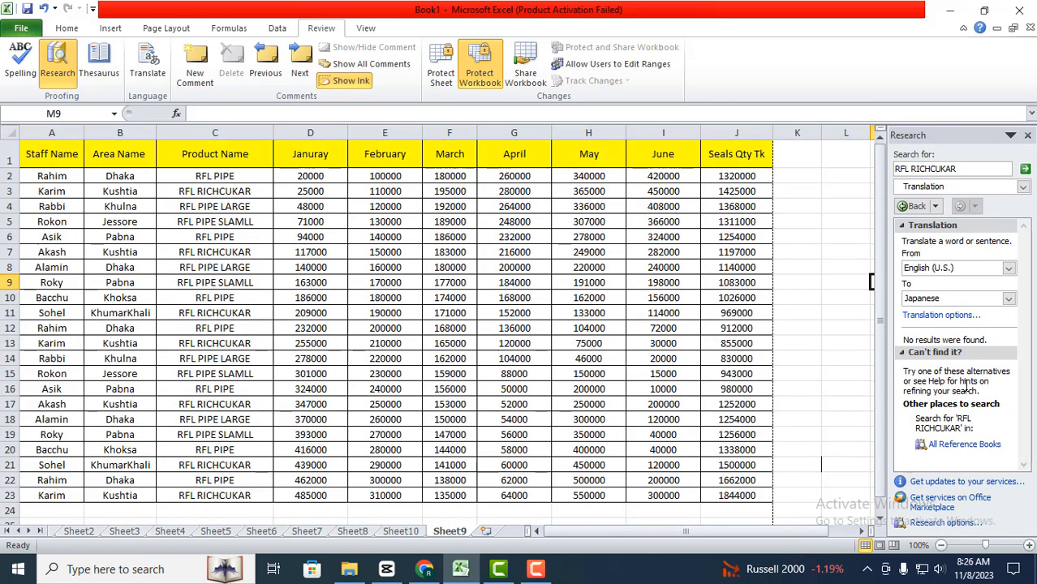
Step: Set the translation target to Korean and search for RFL RICHCUKAR in All Reference Books
{"action": "left_click", "coordinate": [1009, 299]}
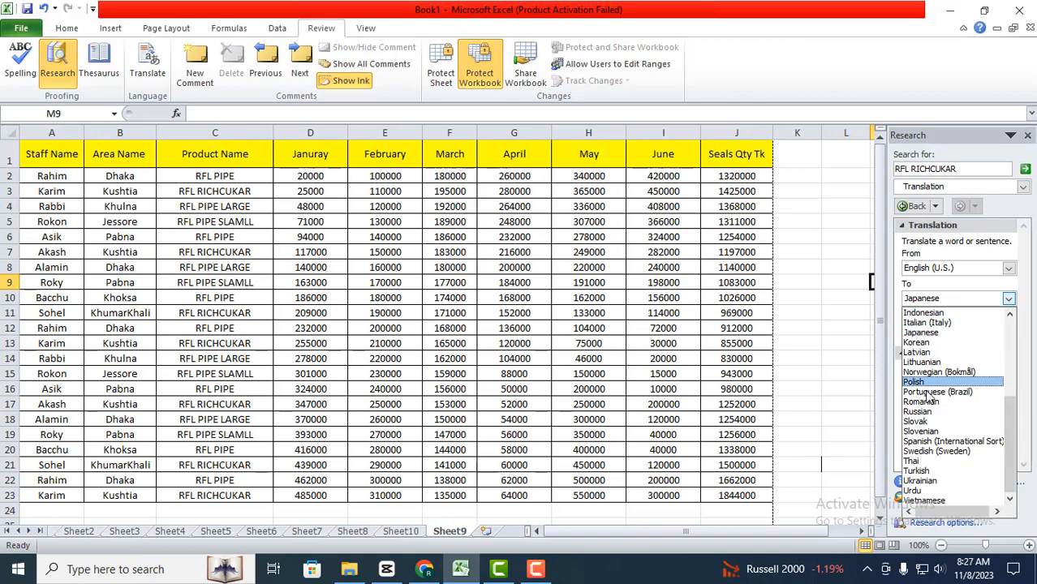
{"action": "left_click", "coordinate": [930, 342]}
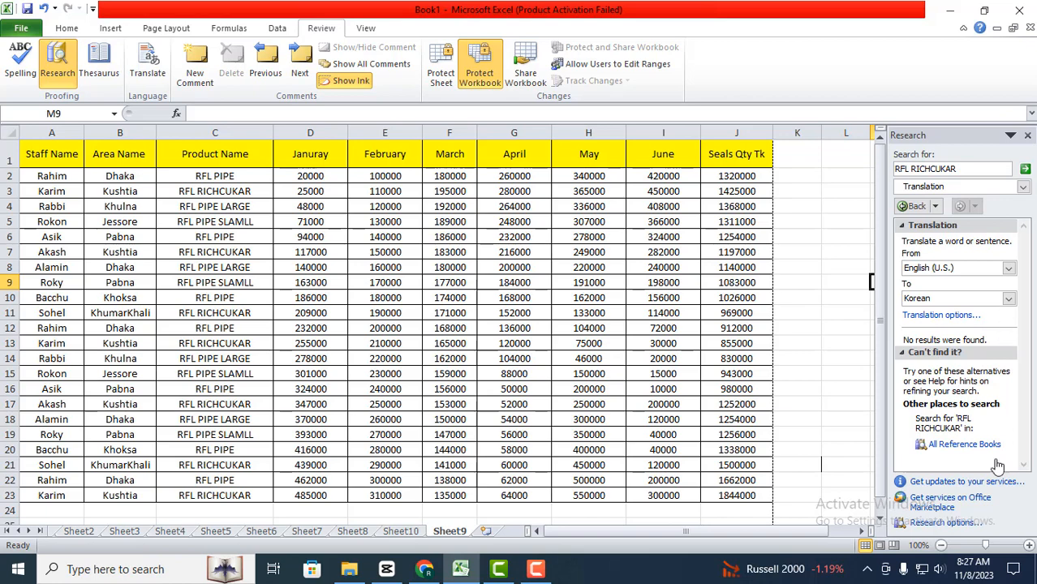
{"action": "left_click", "coordinate": [964, 445]}
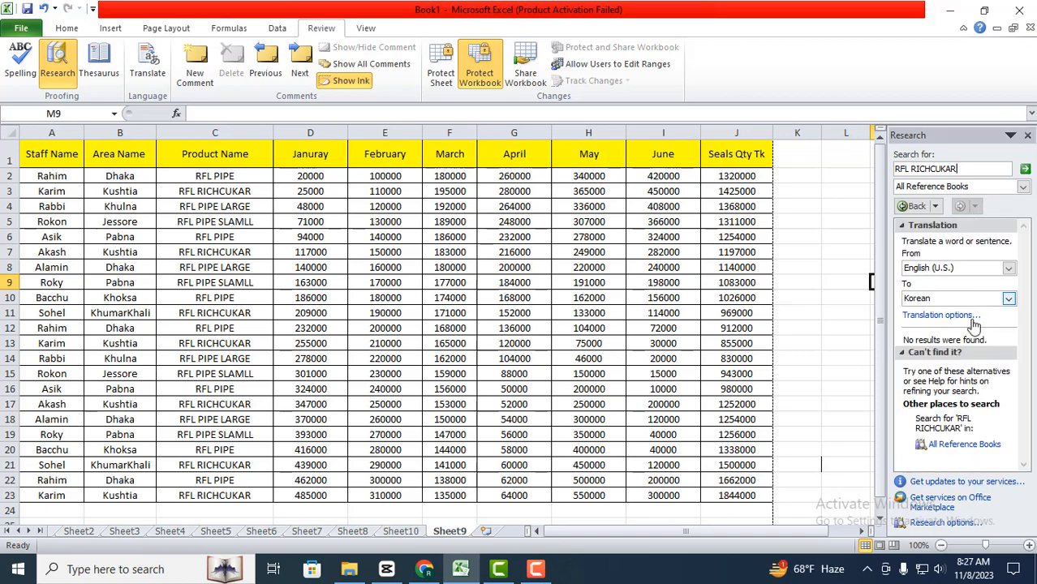
Step: Look through the available target languages, set the translation target to Hindi, and close the Research pane
{"action": "left_click", "coordinate": [1008, 299]}
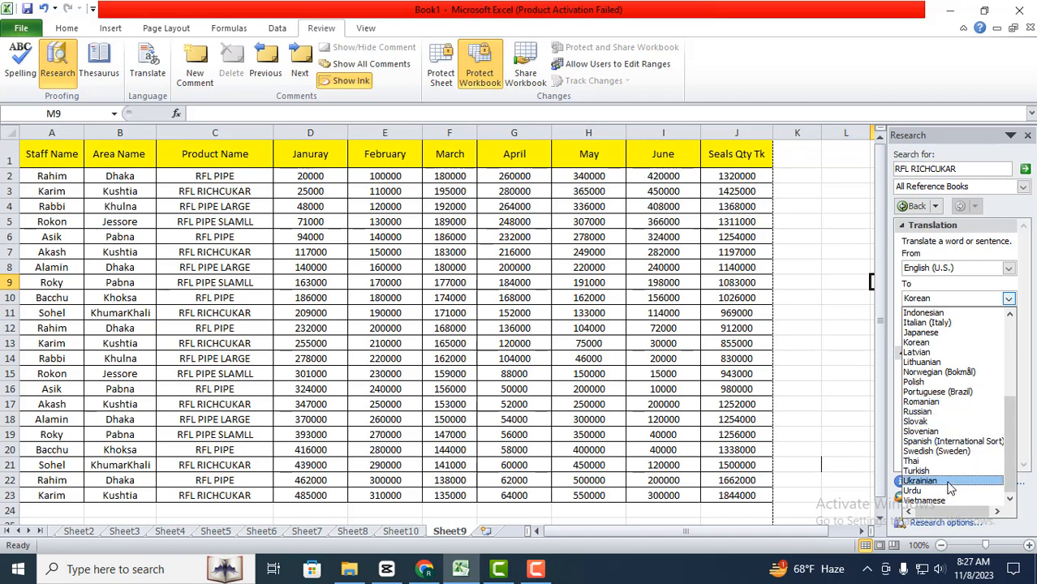
{"action": "scroll", "coordinate": [949, 488], "scroll_direction": "up", "scroll_amount": 5}
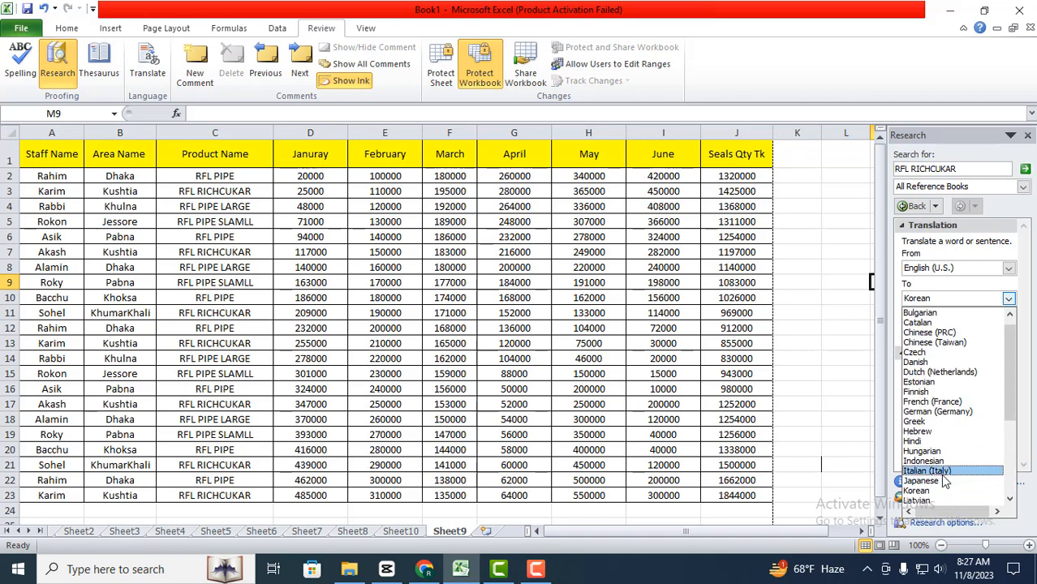
{"action": "scroll", "coordinate": [946, 482], "scroll_direction": "down", "scroll_amount": 5}
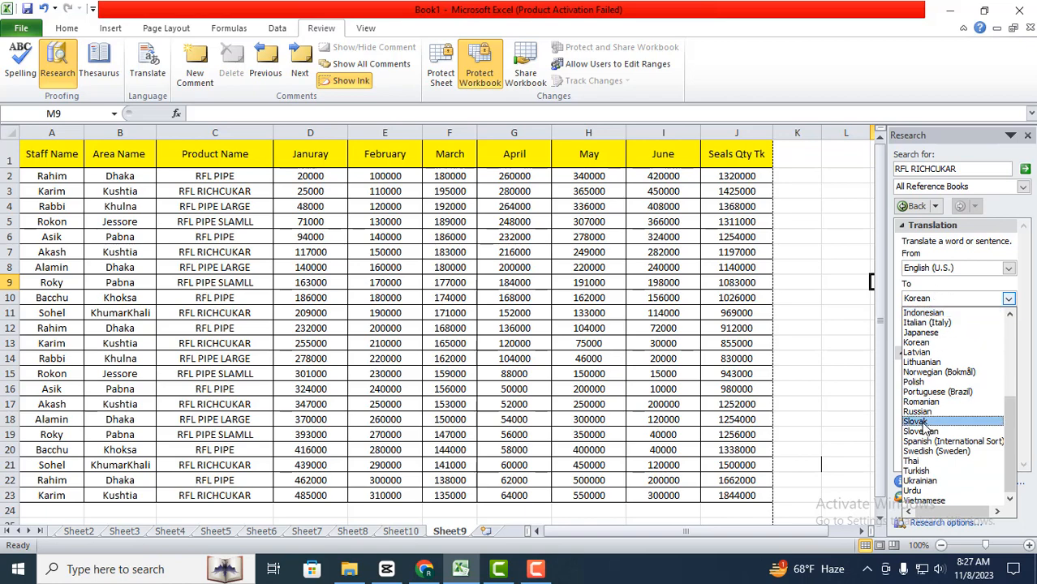
{"action": "scroll", "coordinate": [921, 410], "scroll_direction": "up", "scroll_amount": 1}
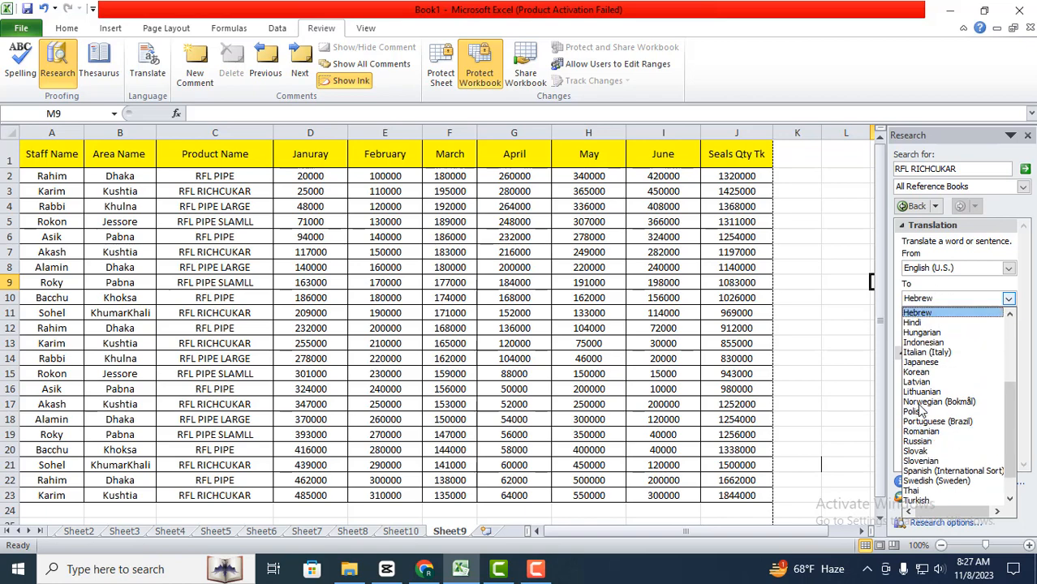
{"action": "left_click", "coordinate": [926, 324]}
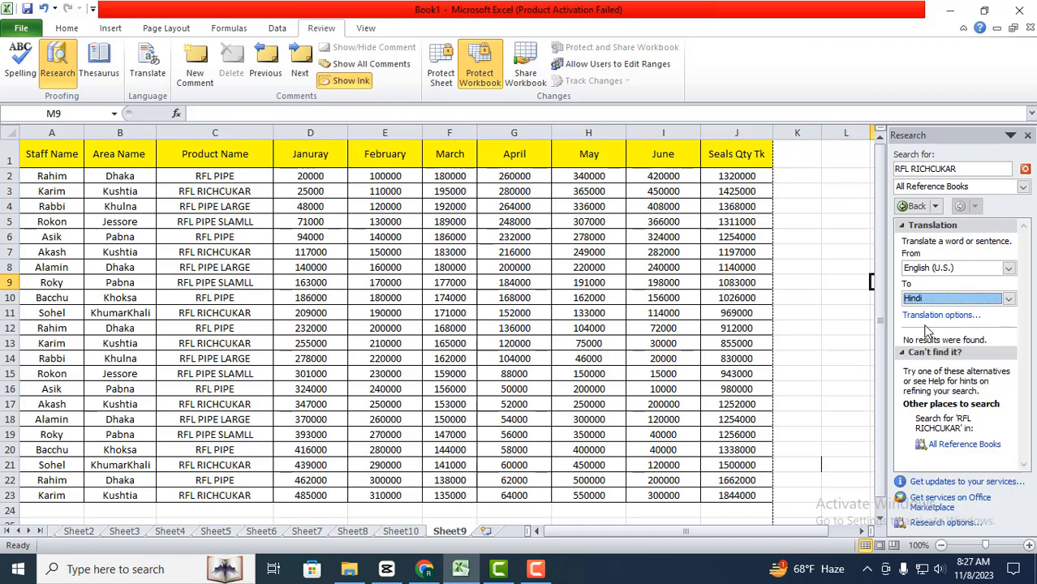
{"action": "left_click", "coordinate": [1028, 136]}
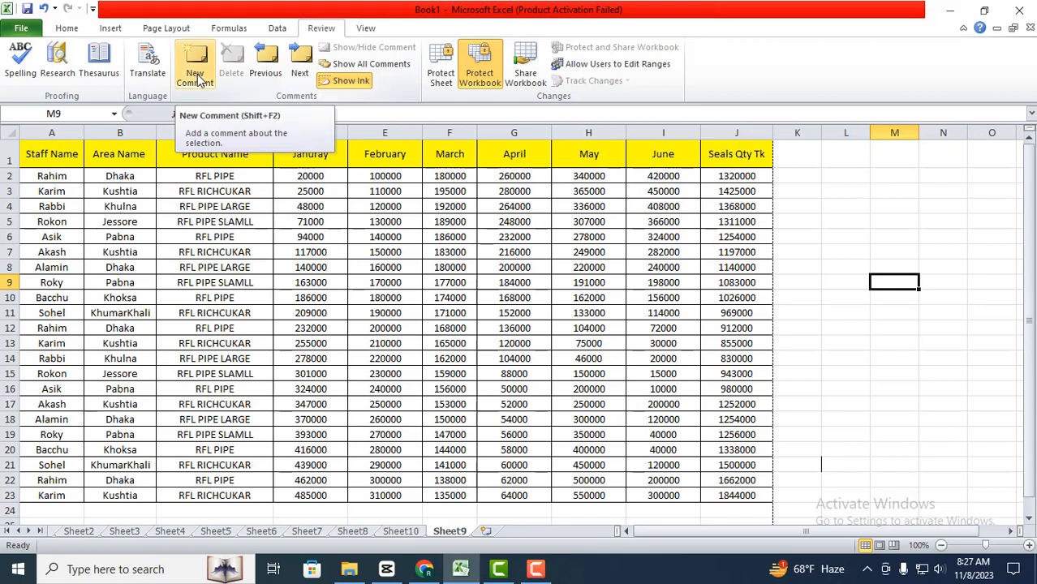
Step: Add a comment to cell A5 with 5000 on one line and the date 11/11/23 on the line below
{"action": "left_click", "coordinate": [261, 267]}
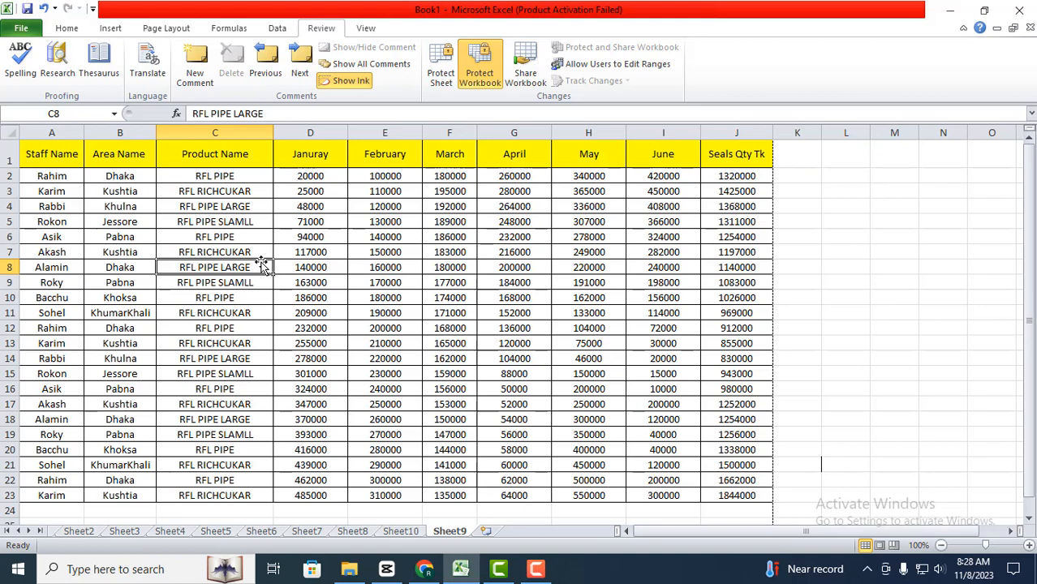
{"action": "left_click", "coordinate": [72, 221]}
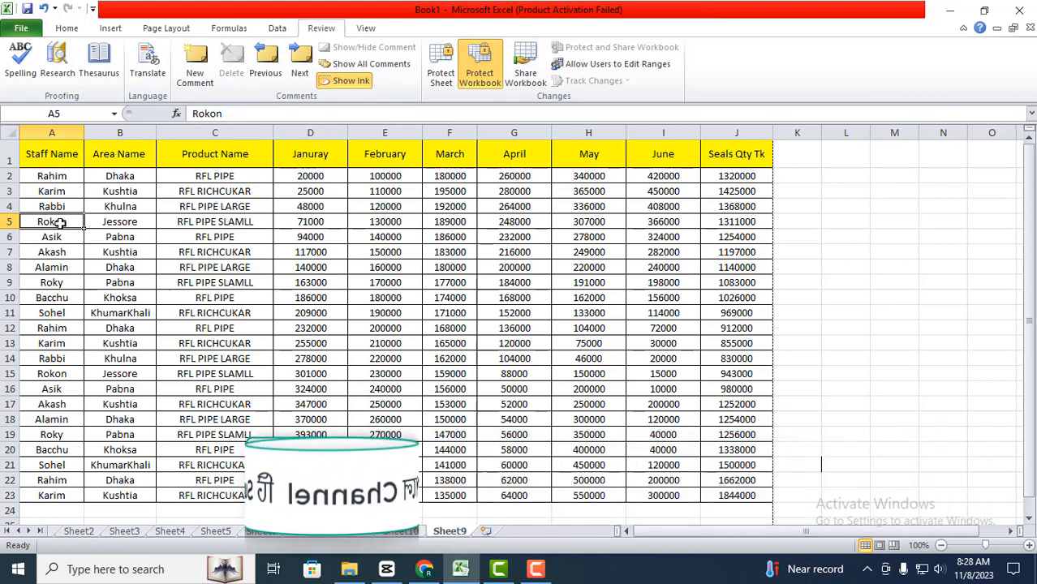
{"action": "left_click", "coordinate": [73, 252]}
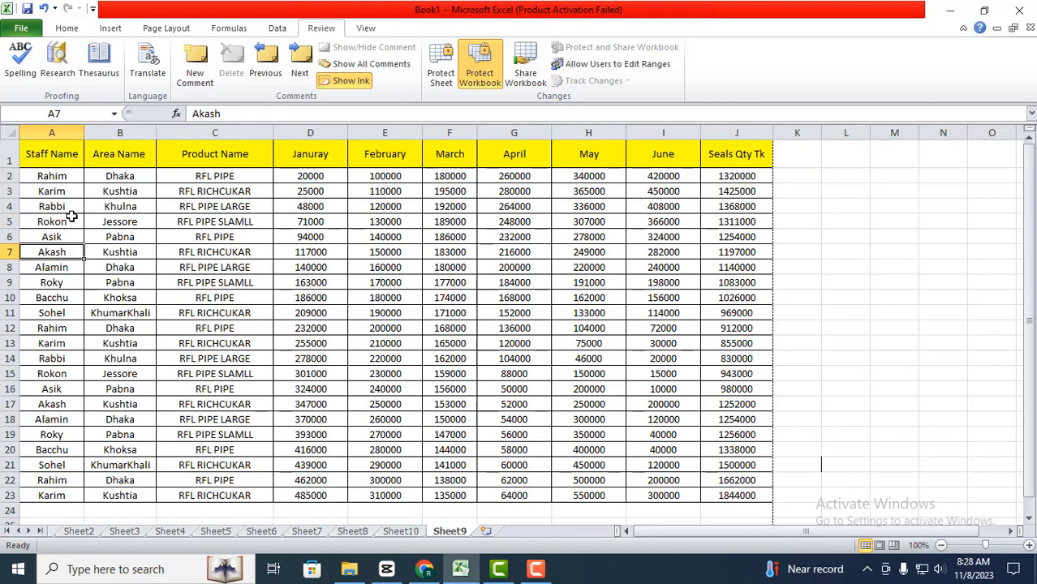
{"action": "left_click", "coordinate": [73, 223]}
{"action": "left_click", "coordinate": [195, 77]}
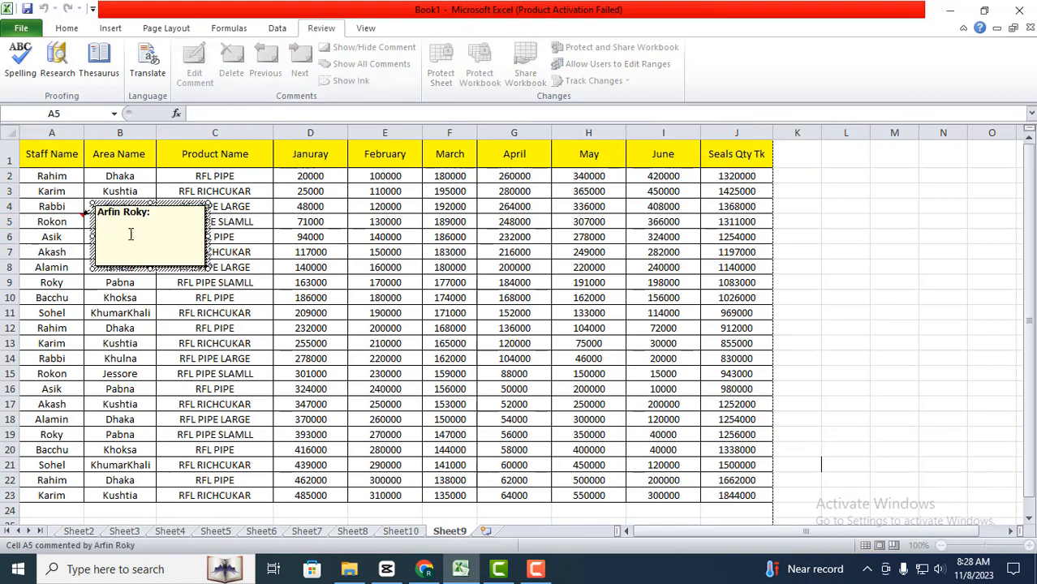
{"action": "type", "text": "5000 "}
{"action": "type", "text": "11/11/23"}
Step: Change the date in cell A5's comment to 11/10/23 and finish editing the comment
{"action": "left_click", "coordinate": [124, 232]}
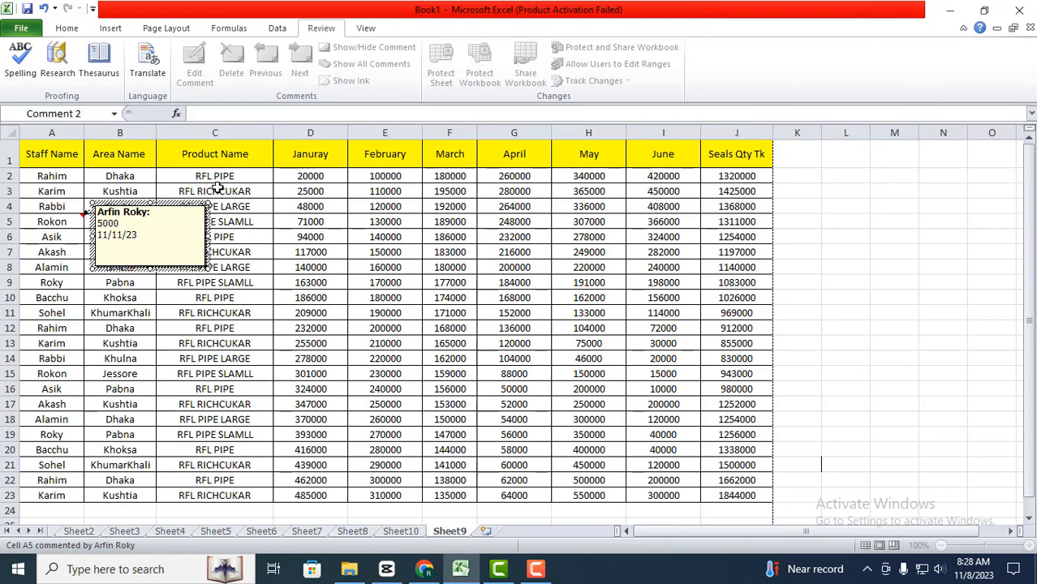
{"action": "key", "text": "BackSpace"}
{"action": "type", "text": "0"}
{"action": "left_click", "coordinate": [234, 224]}
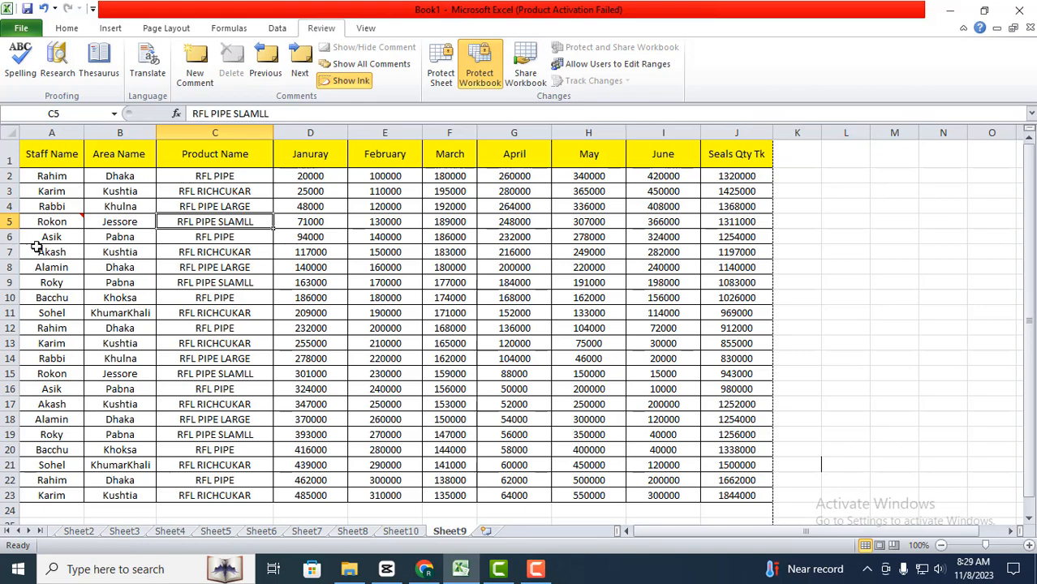
Step: View the comment attached to cell A5
{"action": "mouse_move", "coordinate": [60, 229]}
{"action": "left_click", "coordinate": [72, 222]}
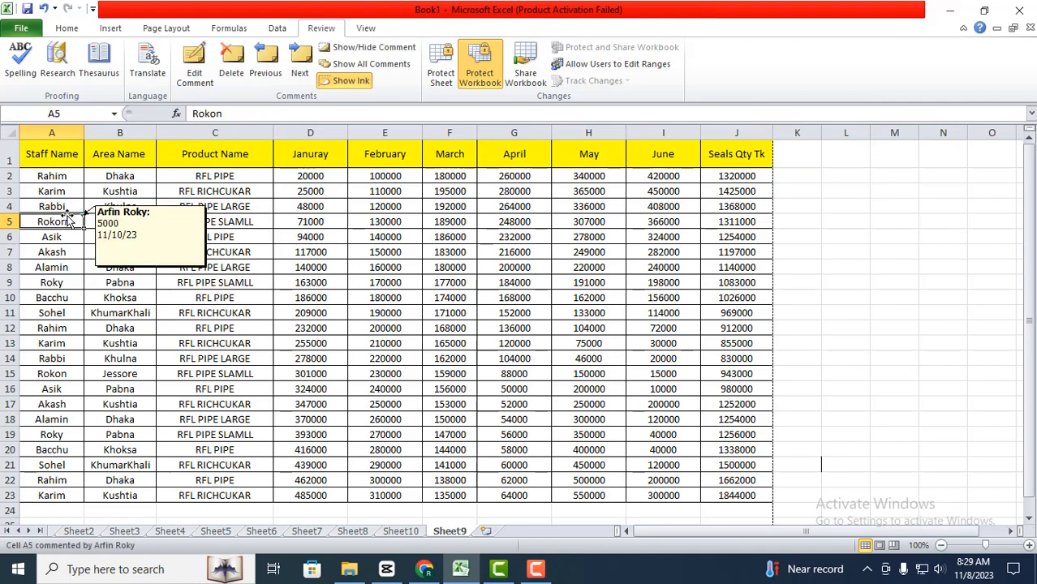
{"action": "mouse_move", "coordinate": [79, 221]}
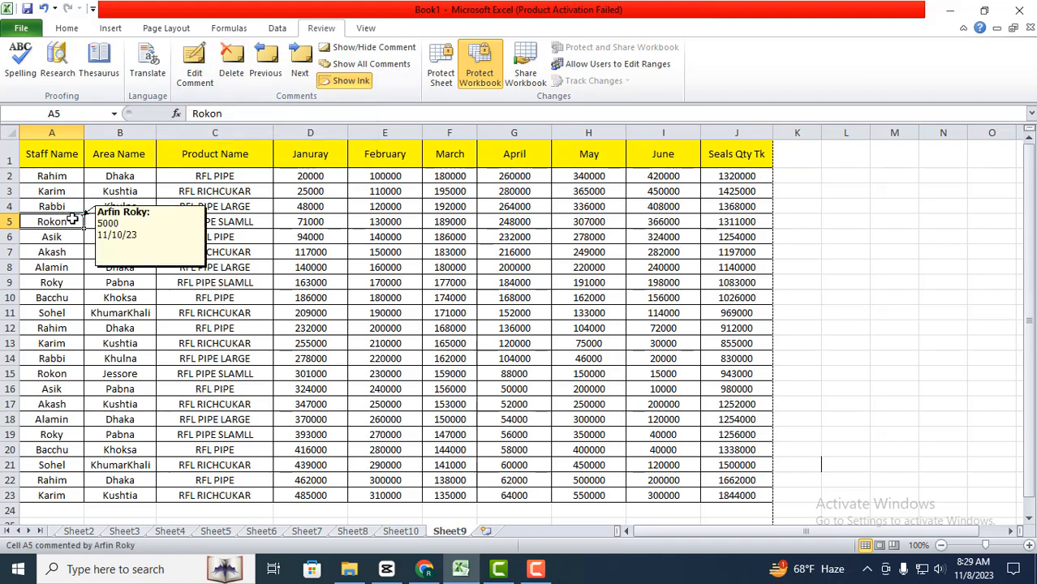
Step: Add a comment reading 55454 to cell A8
{"action": "left_click", "coordinate": [47, 268]}
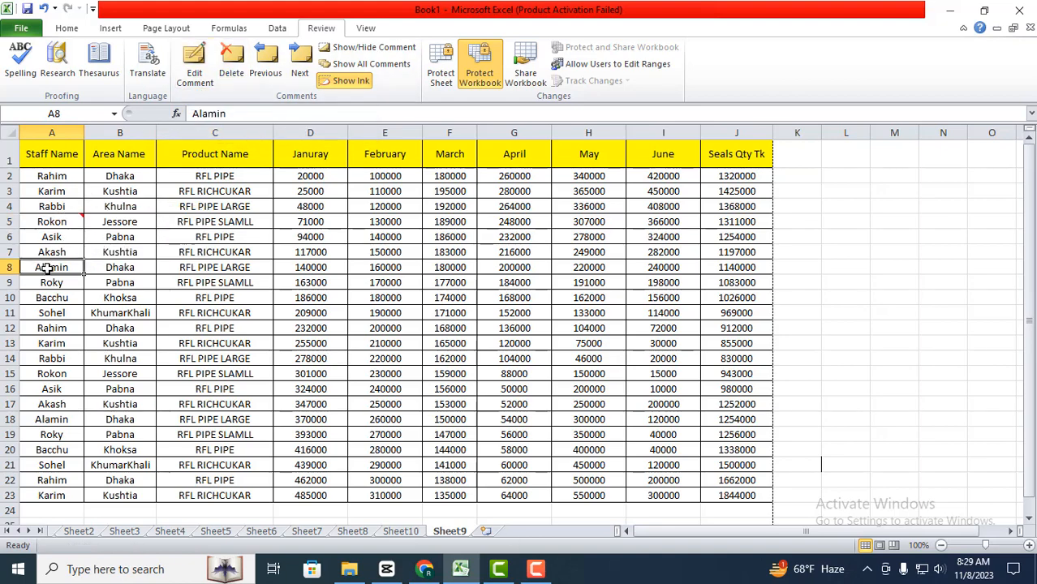
{"action": "left_click", "coordinate": [194, 69]}
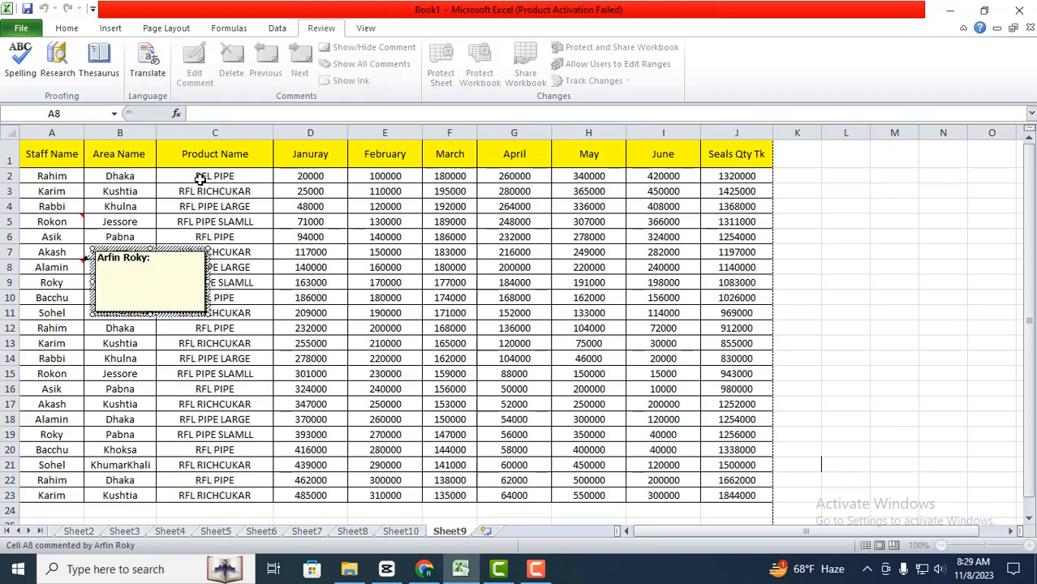
{"action": "left_click", "coordinate": [211, 406]}
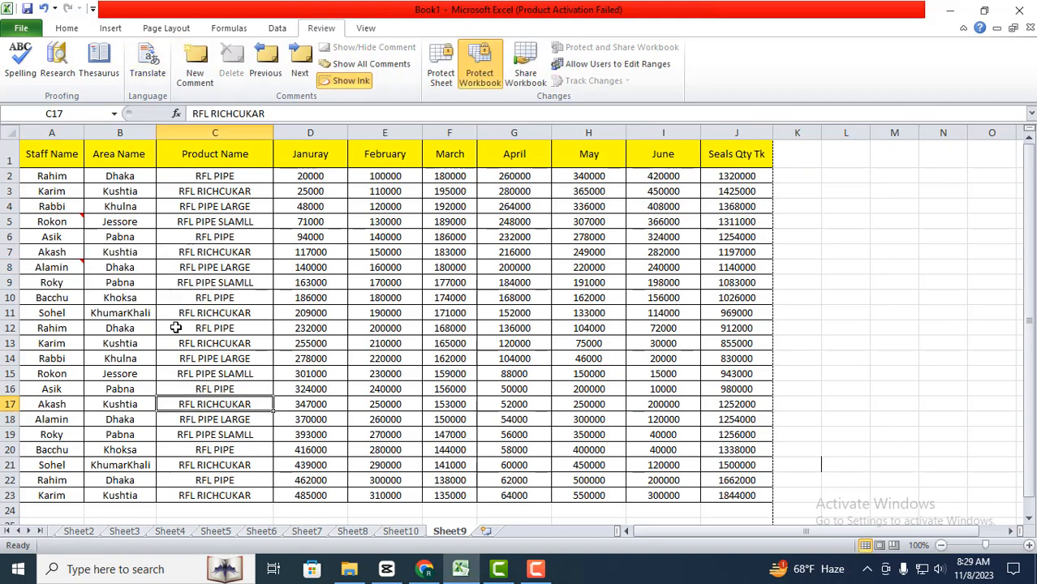
Step: Step backward and forward through the sheet's comments, starting from cell B12
{"action": "left_click", "coordinate": [134, 327]}
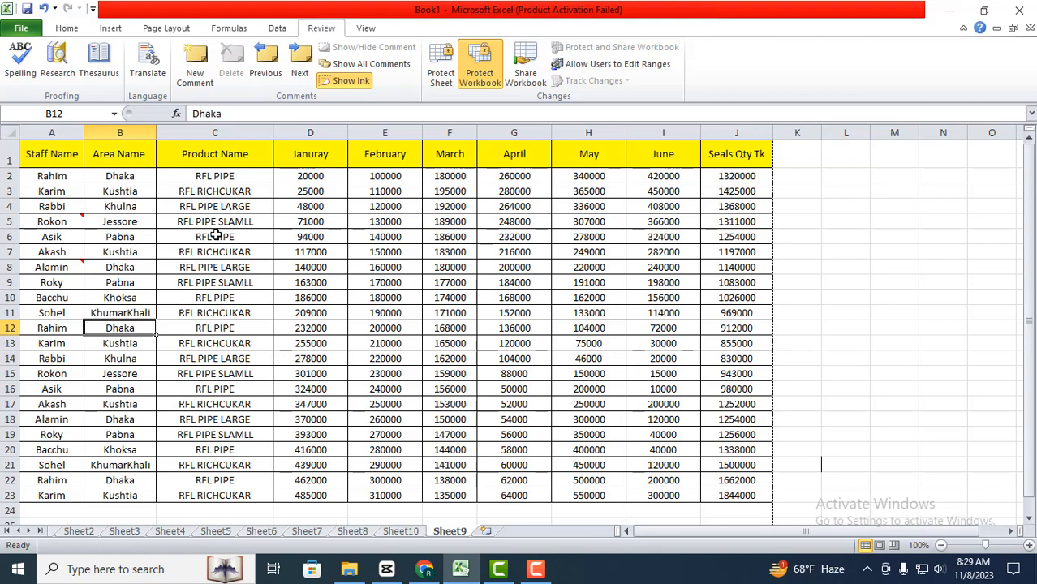
{"action": "left_click", "coordinate": [266, 73]}
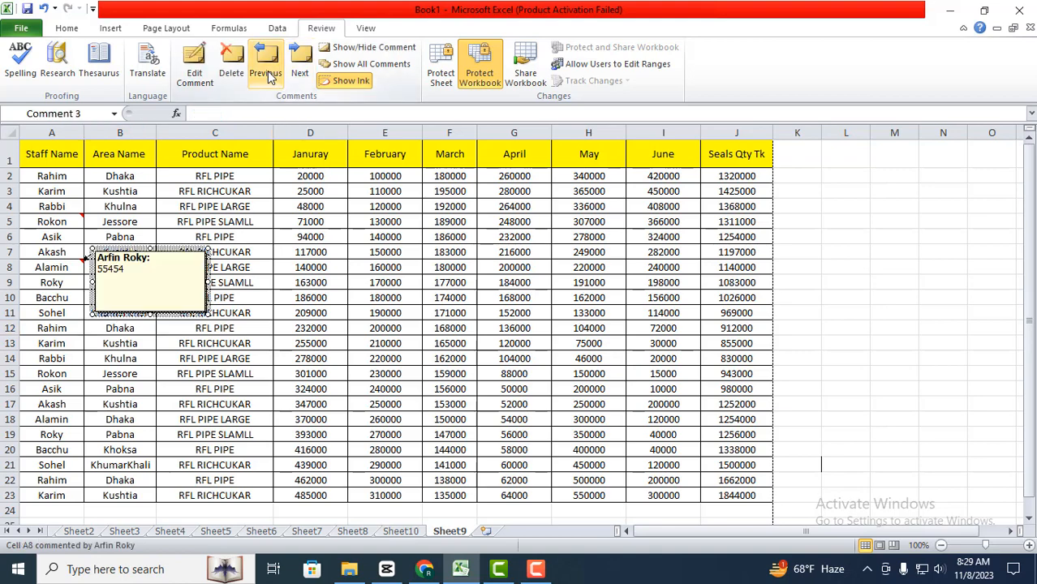
{"action": "left_click", "coordinate": [266, 73]}
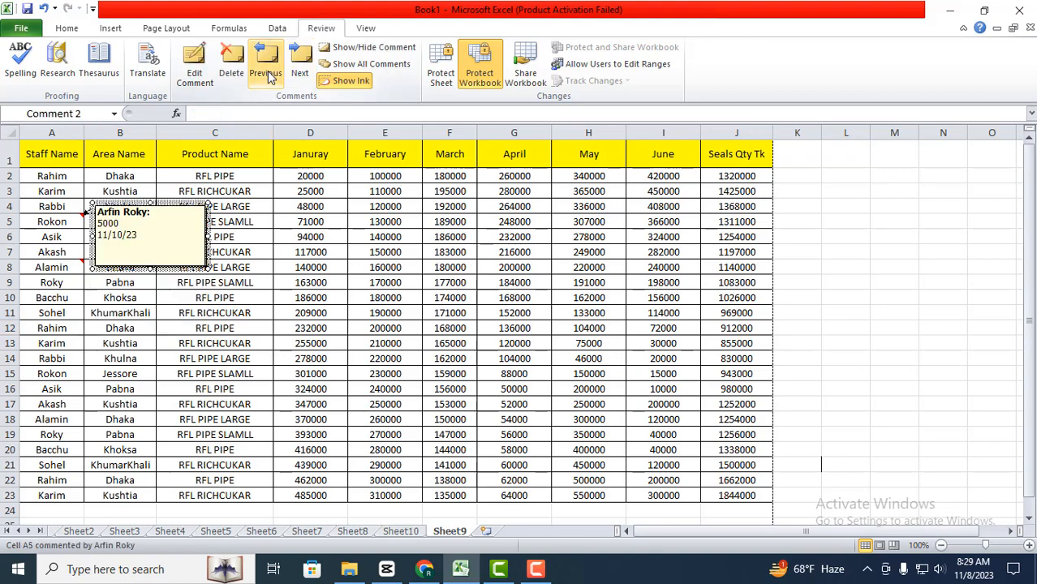
{"action": "left_click", "coordinate": [294, 73]}
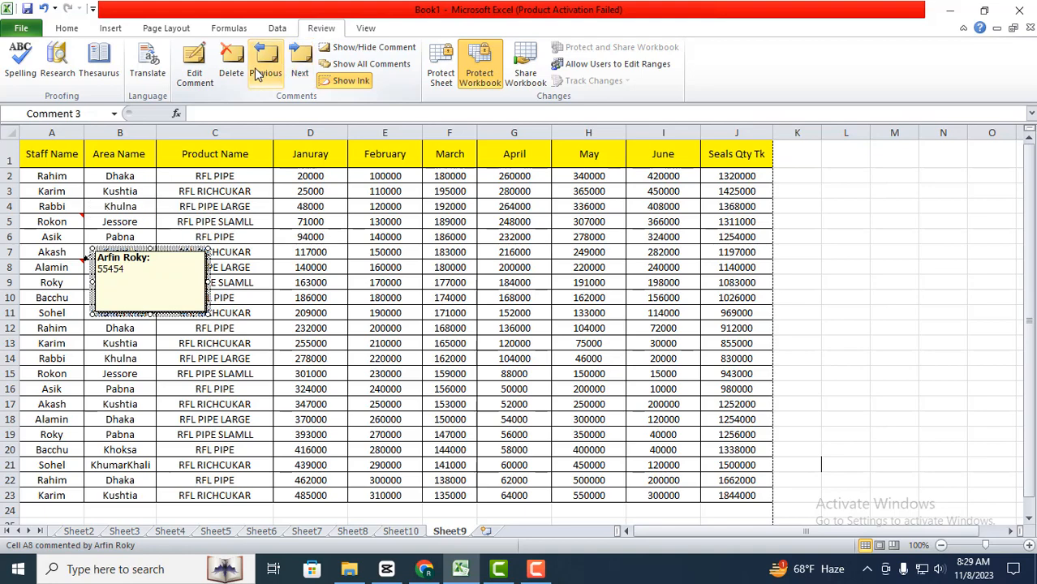
{"action": "left_click", "coordinate": [266, 73]}
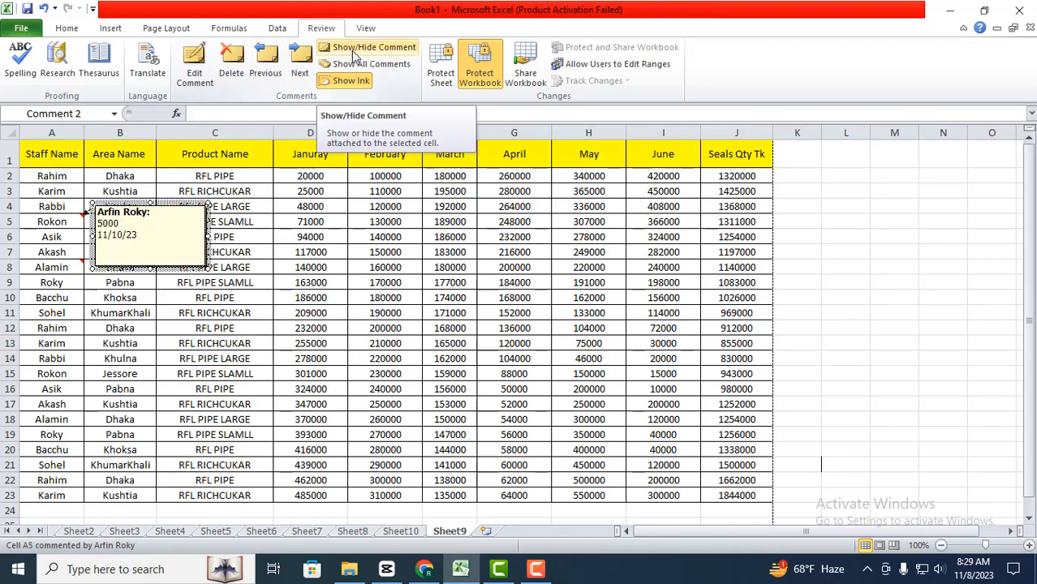
{"action": "left_click", "coordinate": [119, 298]}
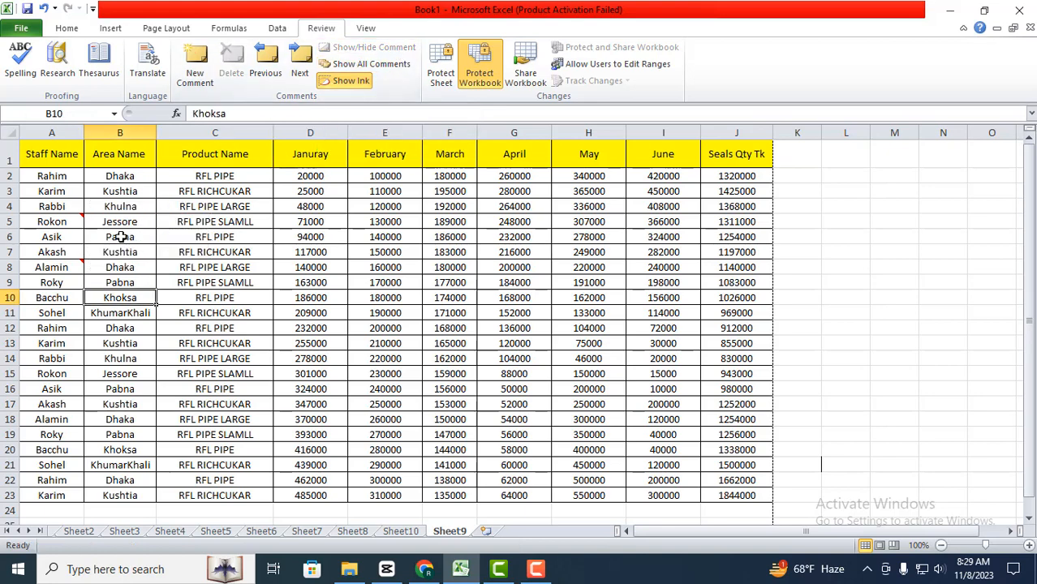
Step: Show the comment on cell A8 and hide it again
{"action": "left_click", "coordinate": [67, 266]}
{"action": "left_click", "coordinate": [388, 50]}
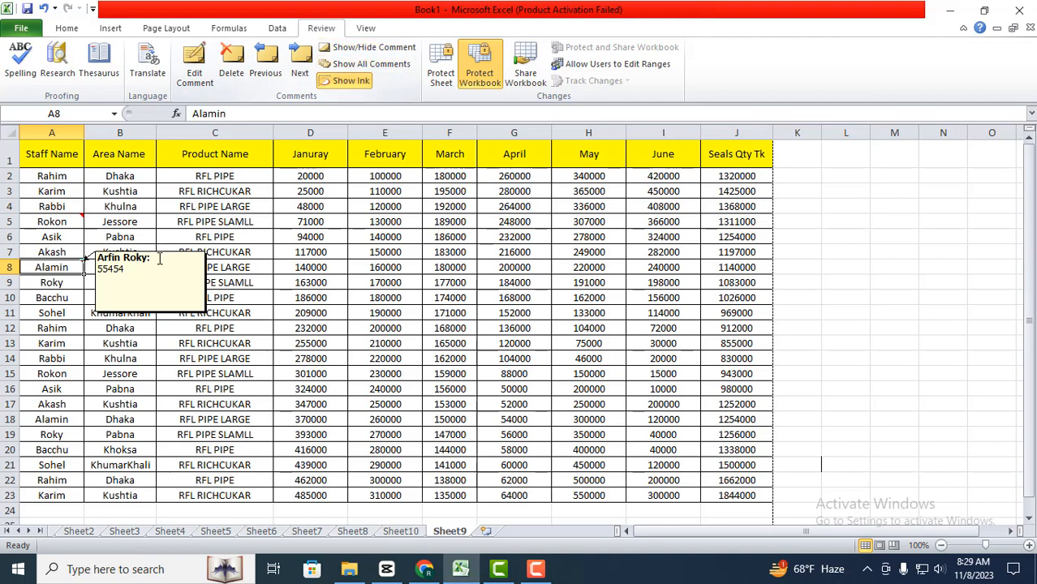
{"action": "scroll", "coordinate": [217, 309], "scroll_direction": "down", "scroll_amount": 2}
{"action": "scroll", "coordinate": [233, 304], "scroll_direction": "up", "scroll_amount": 2}
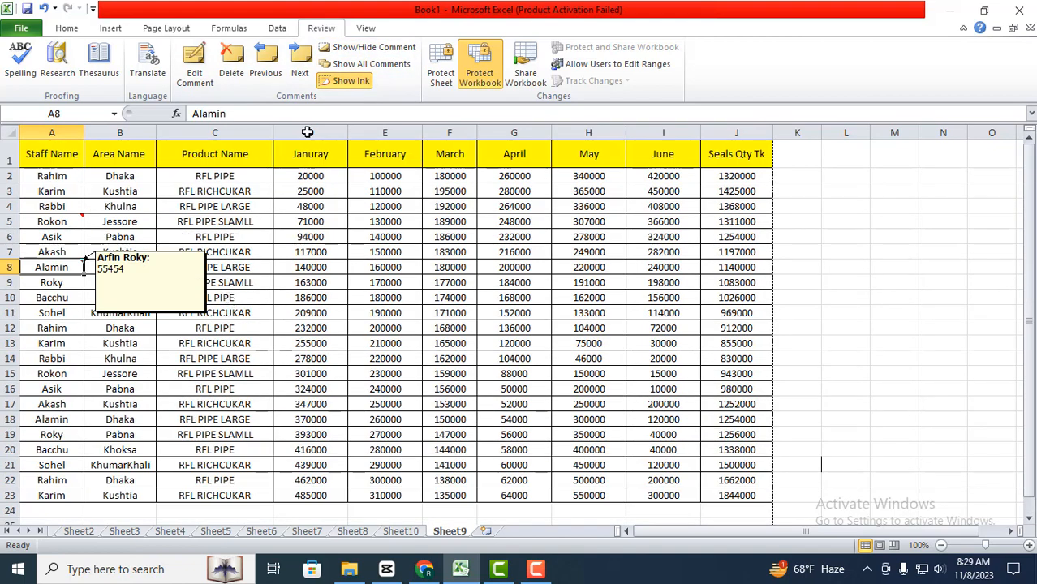
{"action": "left_click", "coordinate": [393, 50]}
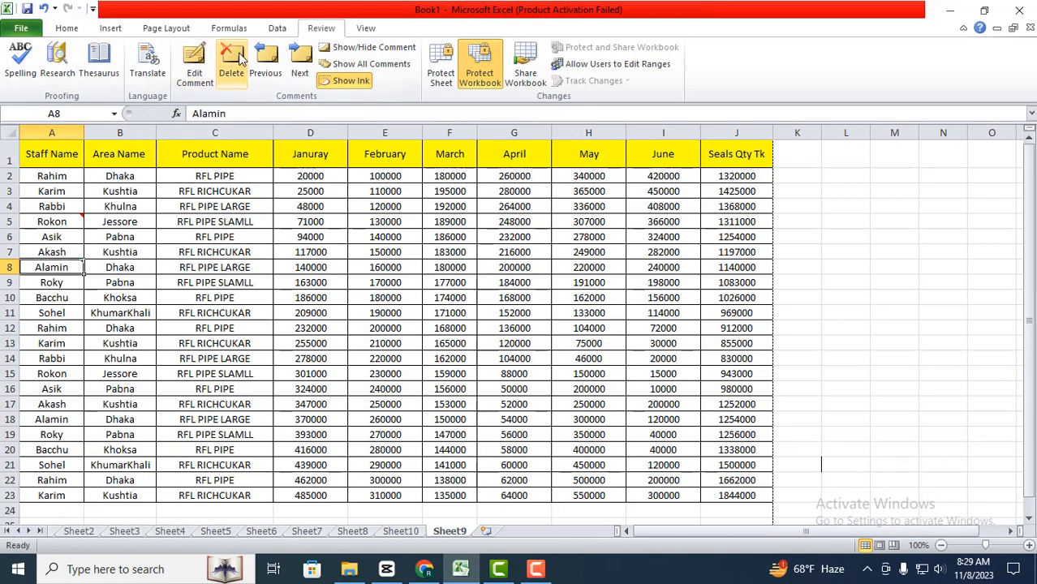
Step: Delete the comments from cells A5 and A8
{"action": "left_click", "coordinate": [59, 221]}
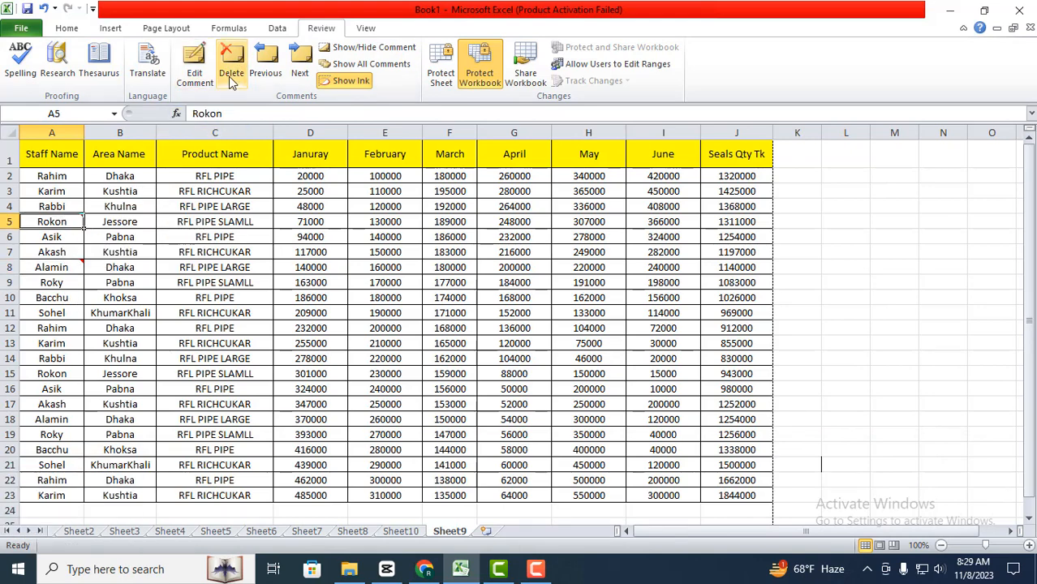
{"action": "left_click", "coordinate": [70, 264]}
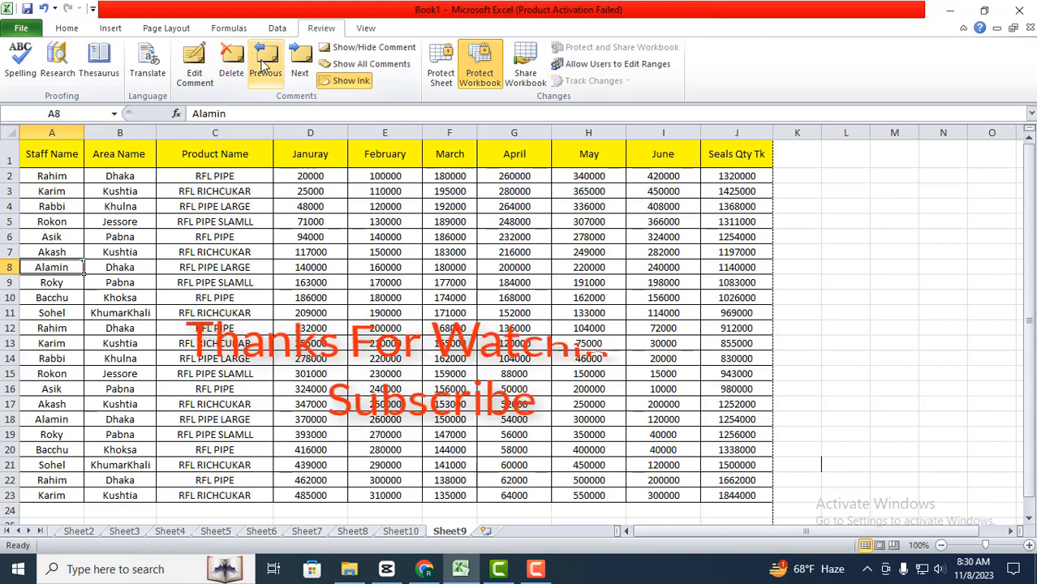
{"action": "left_click", "coordinate": [232, 57]}
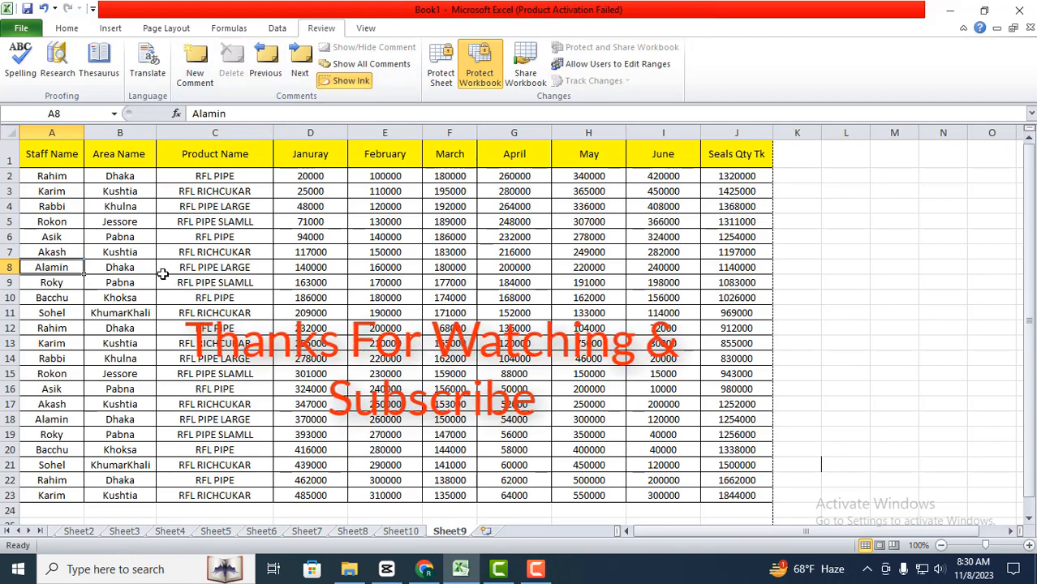